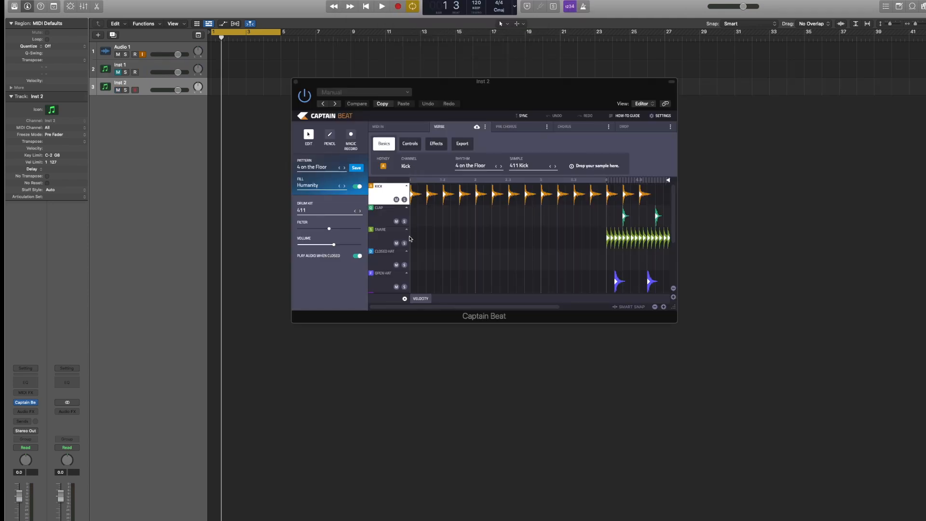
Turn off the pattern's Humanity fill, set the kick channel's sample to French Trap Kick, and play the loop briefly.
left_click(357, 186)
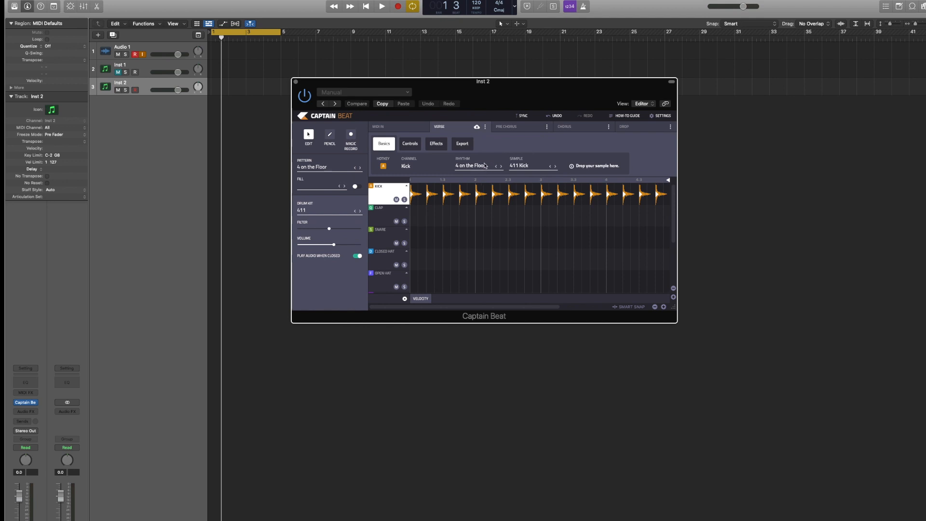
left_click(524, 167)
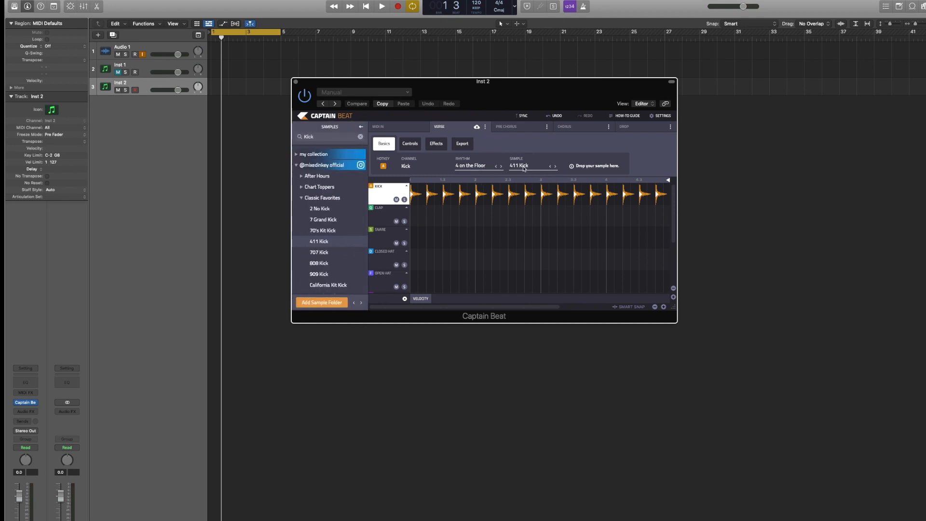
scroll(343, 229, "down", 5)
left_click(331, 220)
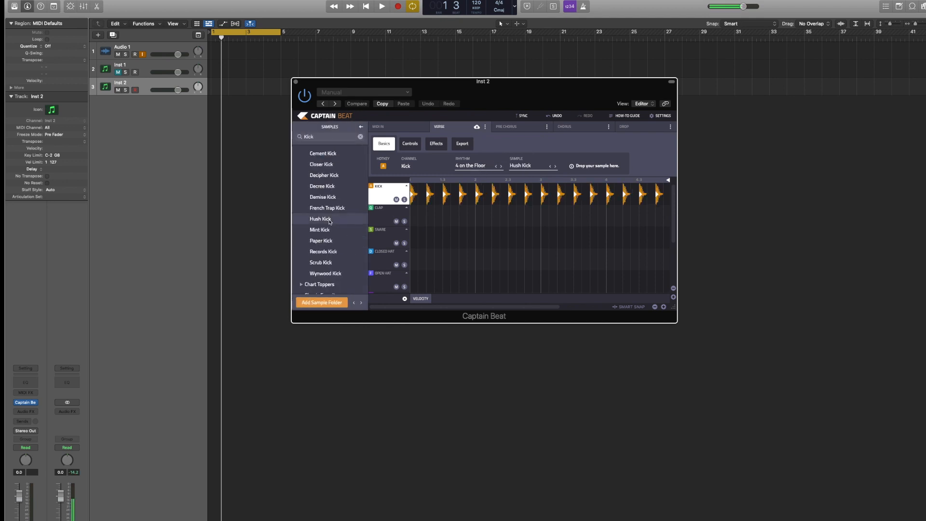
left_click(329, 231)
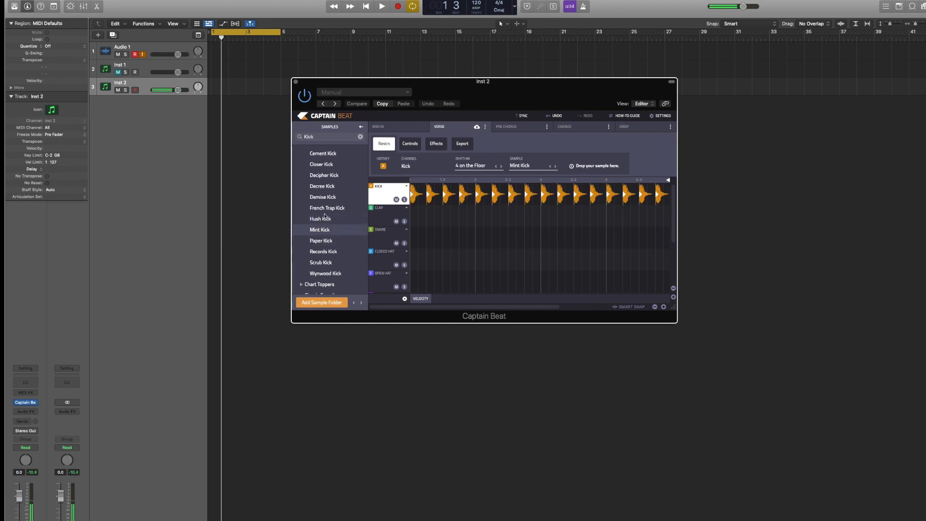
left_click(325, 217)
left_click(324, 210)
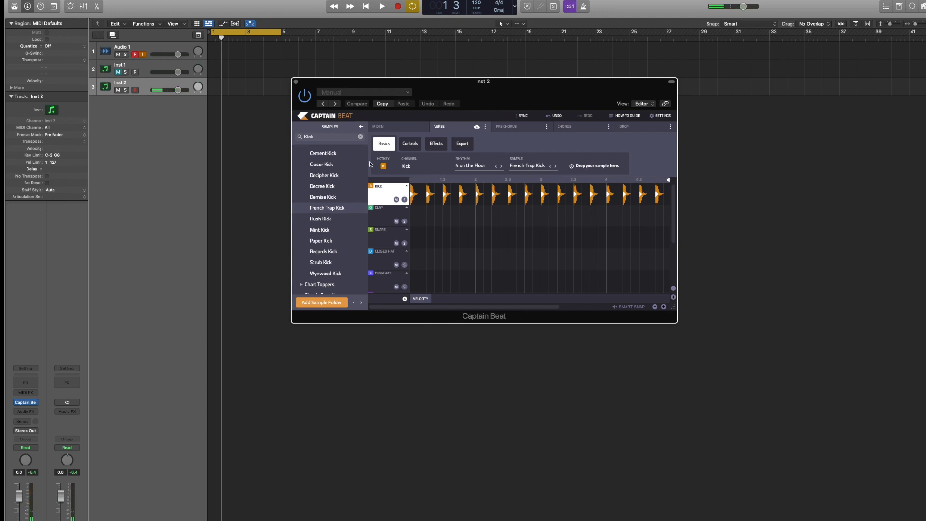
key("space")
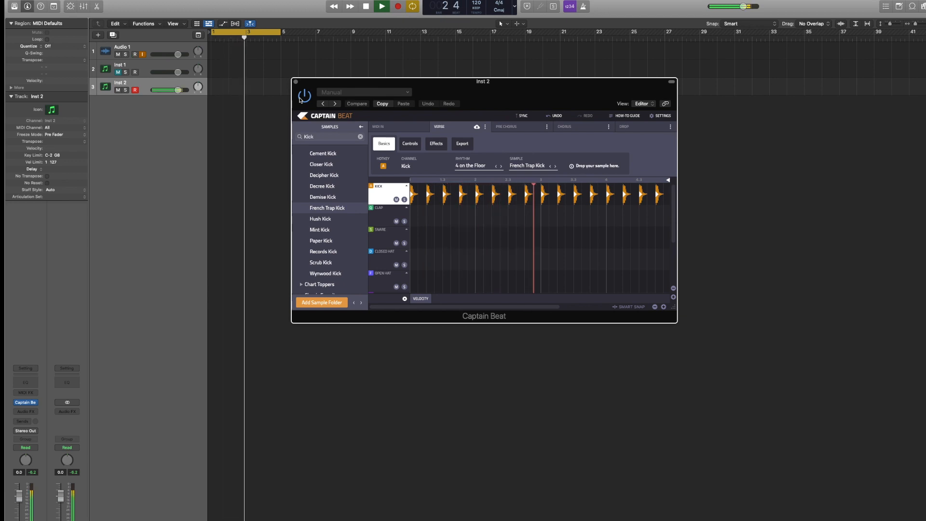
key("space")
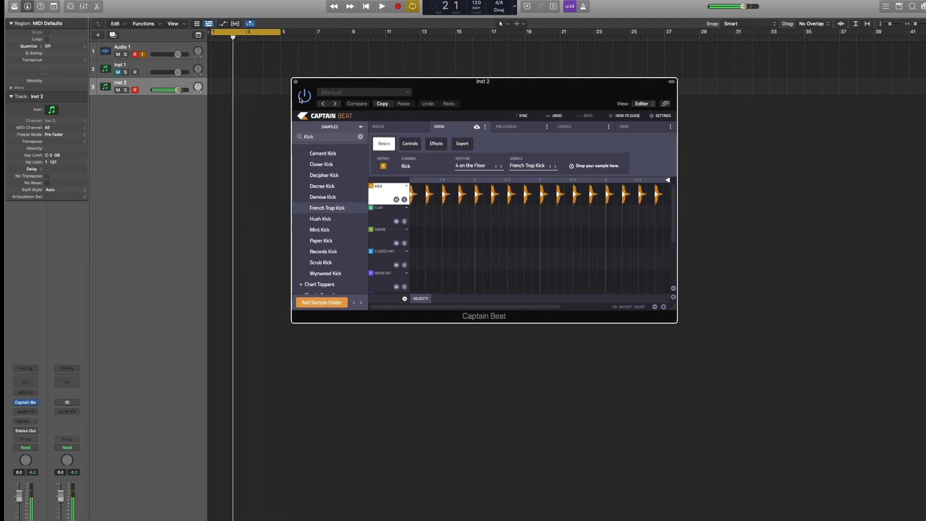
Export the channel audio of Closed Hat and Kick as separate regions at bar 1 on new tracks.
left_click(378, 265)
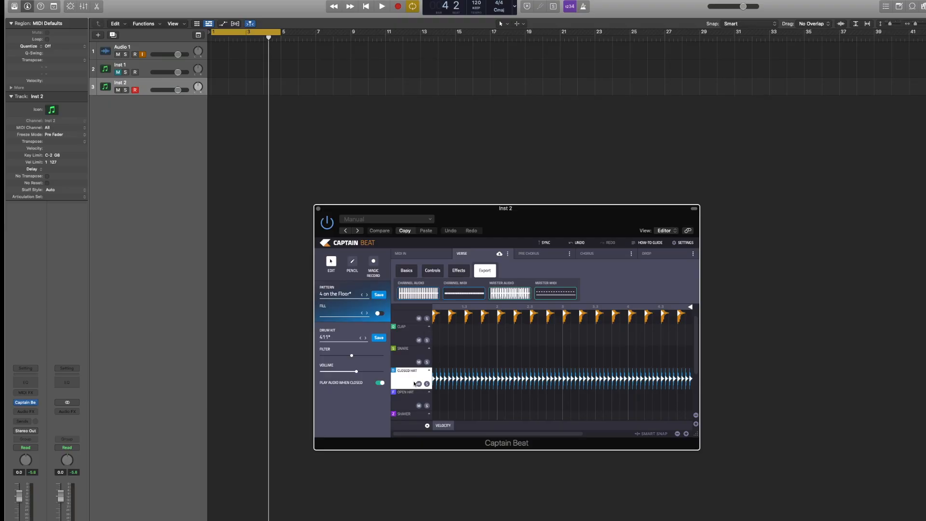
left_click_drag(408, 291, 213, 172)
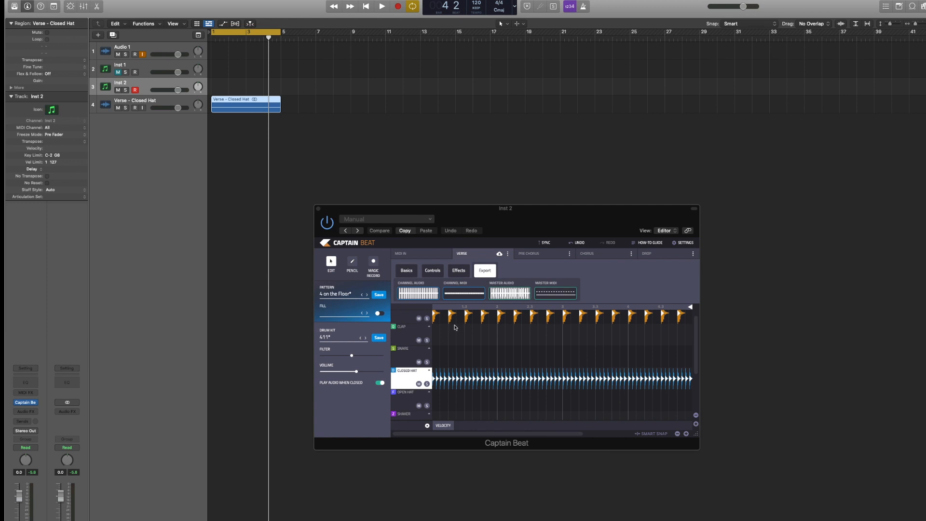
left_click(404, 319)
left_click_drag(412, 297, 213, 173)
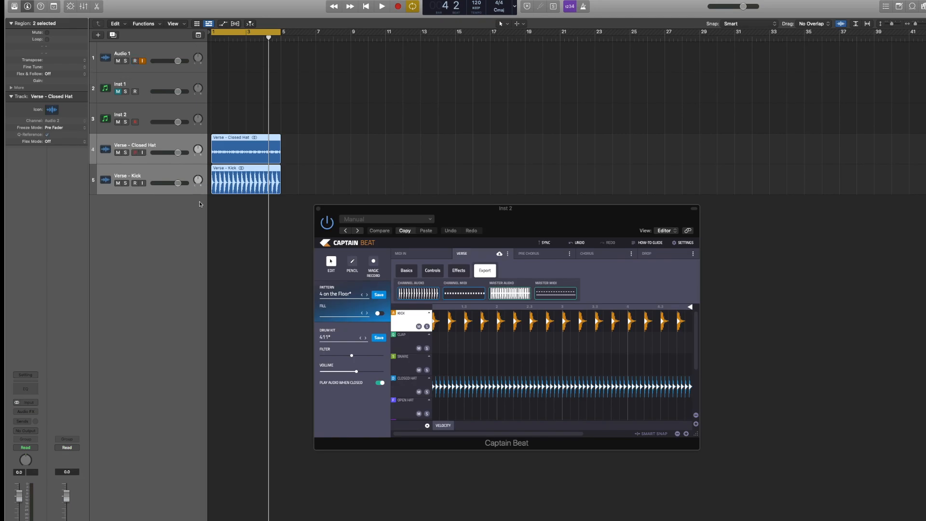
Play the loop from the start and lower the volume of the Verse - Closed Hat and Verse - Kick tracks together.
key("Return")
key("space")
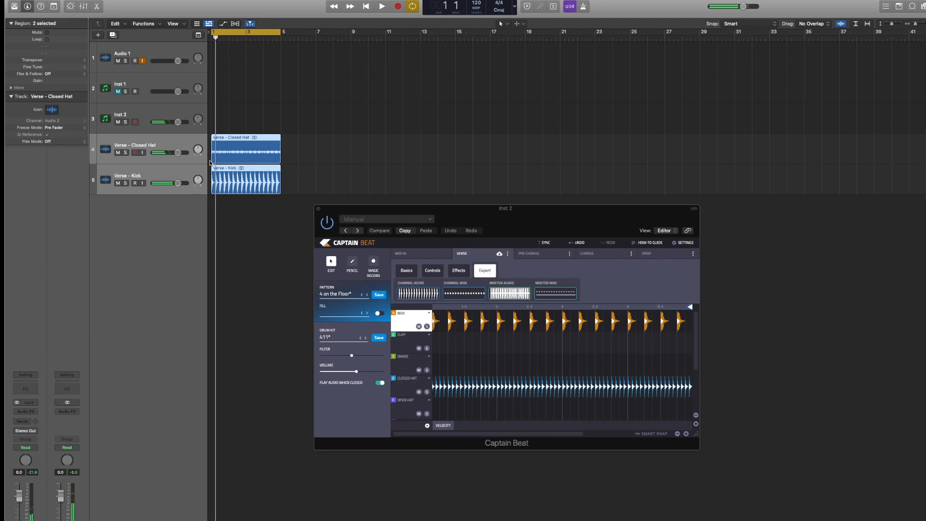
key("space")
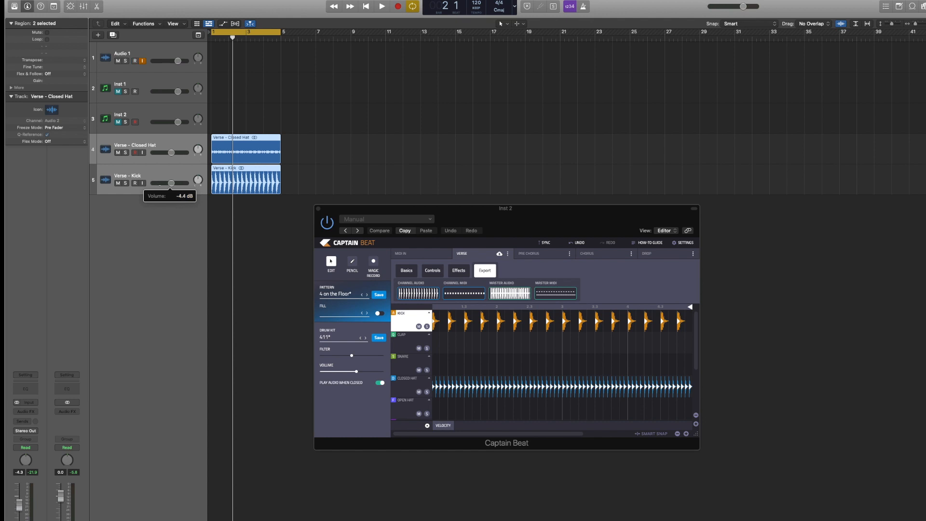
key("space")
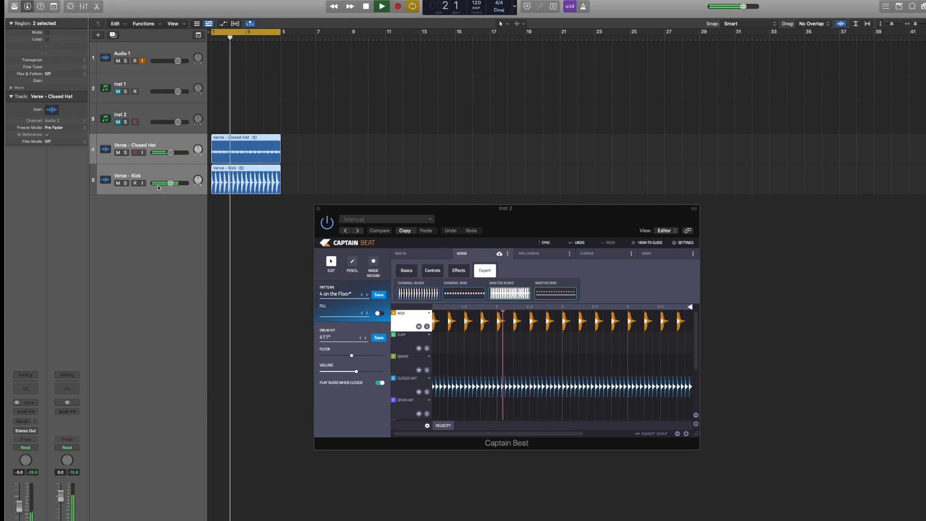
key("space")
left_click_drag(166, 185, 167, 183)
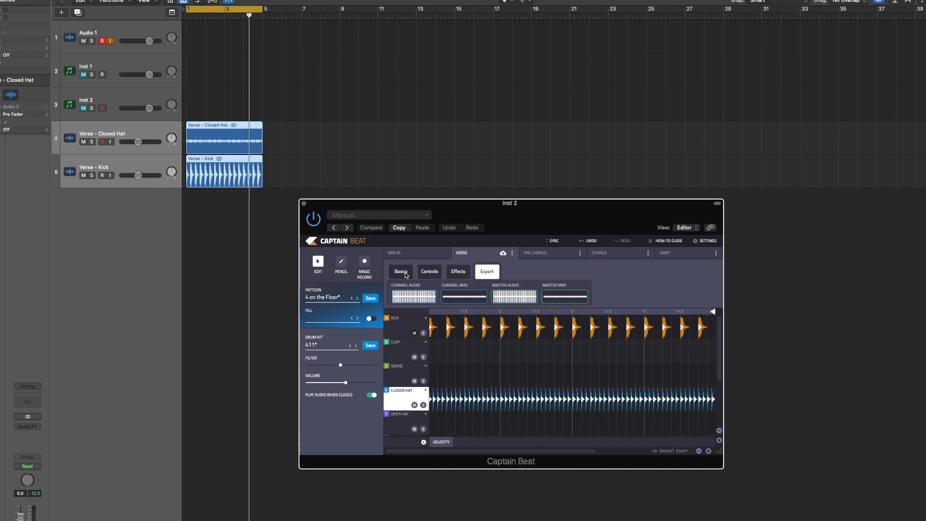
Browse the Closed Hat channel's sample library and expand my collection to view its Splice and packs folders.
left_click(404, 273)
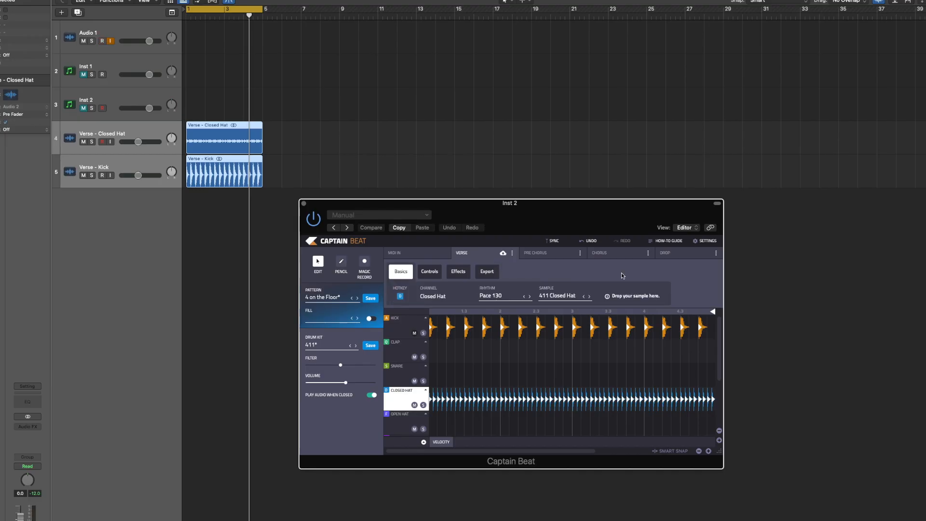
left_click(556, 296)
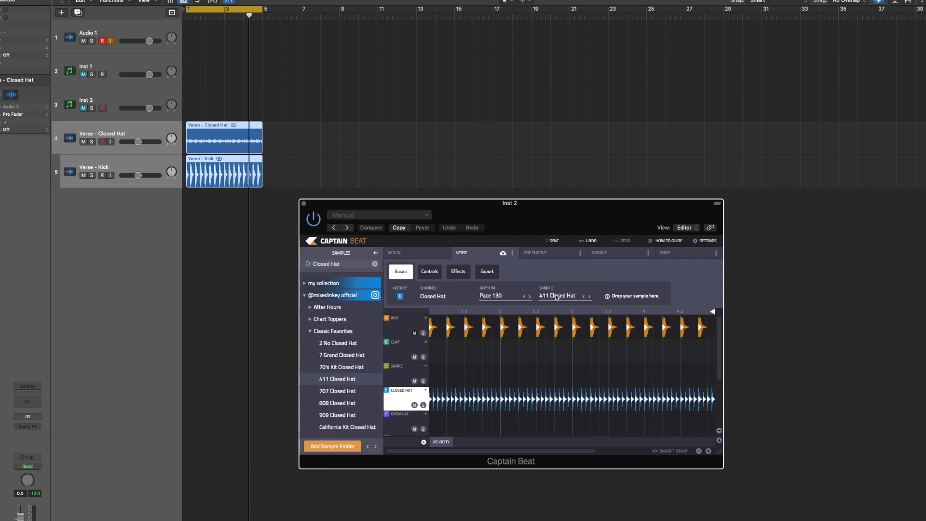
left_click(304, 284)
left_click(304, 319)
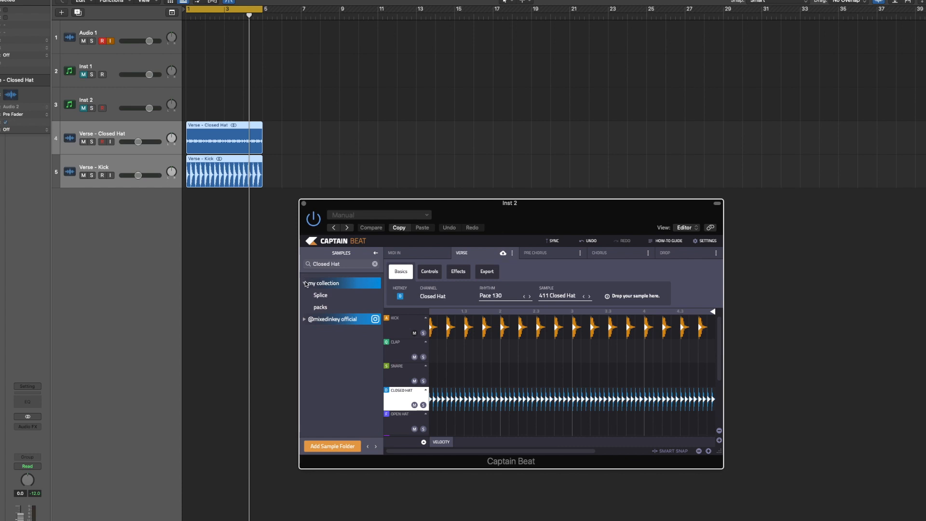
Show the file browser, preview Splice vox files, and load the TA_MK_VOX_FEM 122bpm_A.wav vocal as the Closed Hat sample.
key("f")
left_click(895, 3)
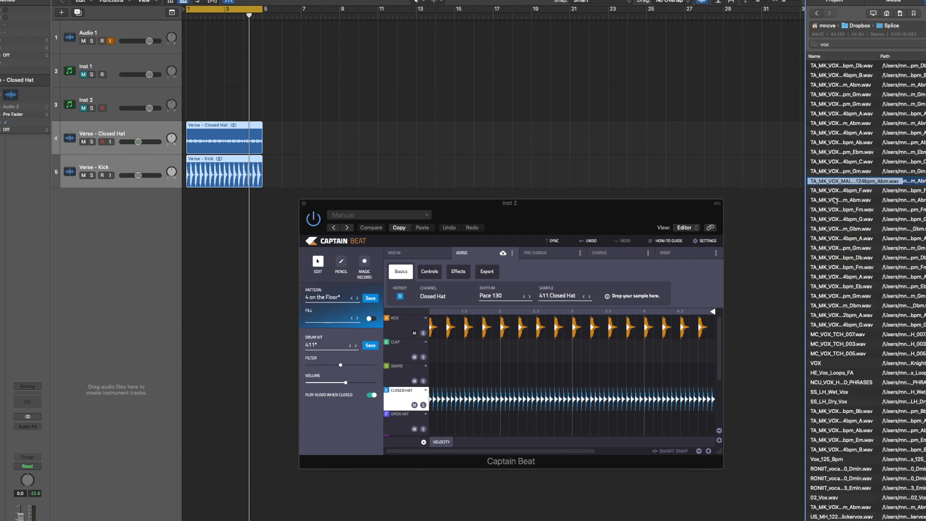
left_click(842, 229)
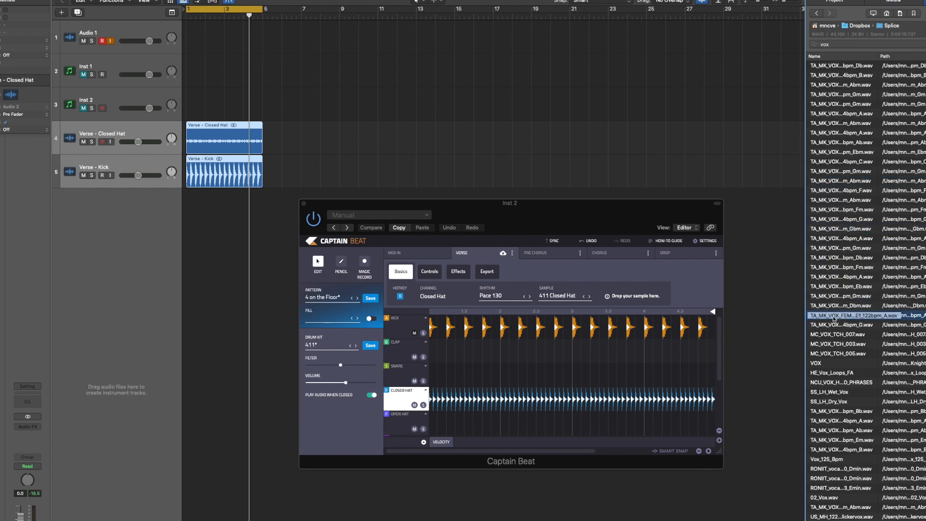
left_click_drag(662, 296, 621, 304)
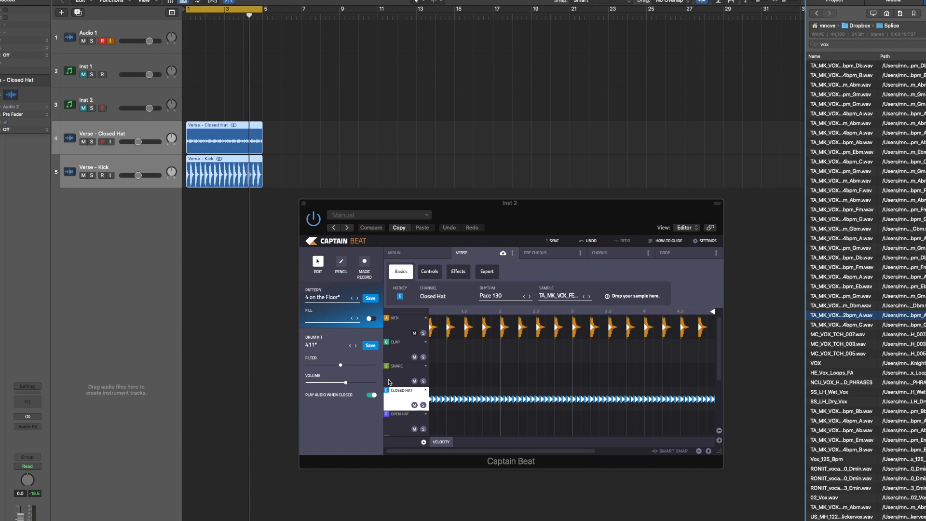
Play the loop and step through the Closed Hat rhythms past Elf 105 and Runaway Hats 120 to Sunbeam 96.
key("space")
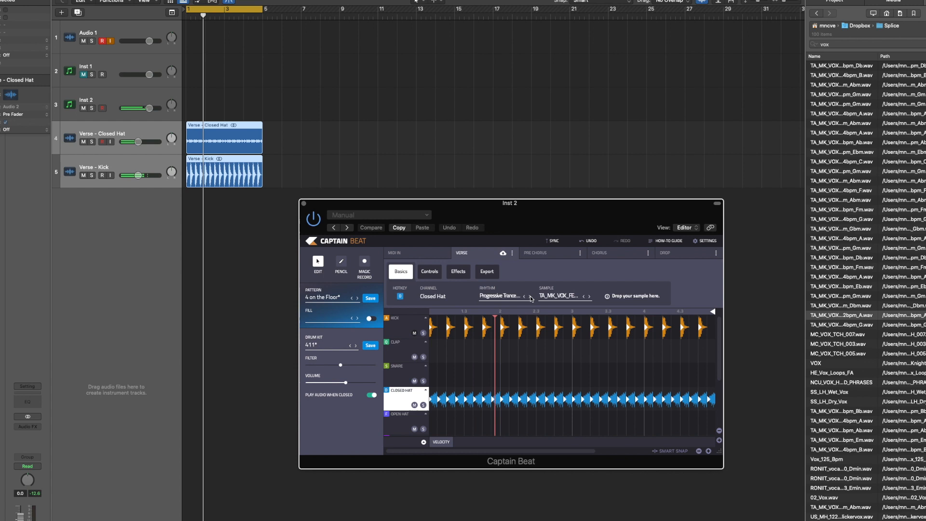
left_click(530, 297)
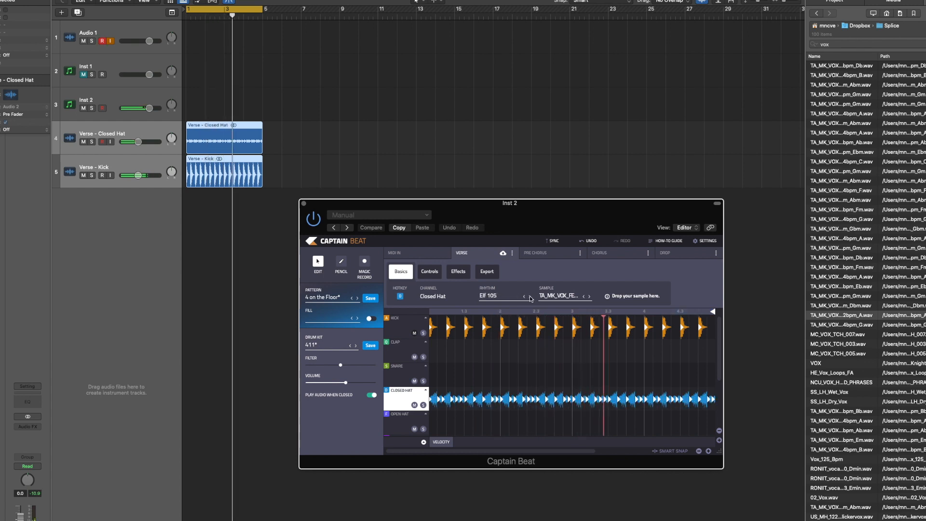
left_click(531, 297)
left_click(530, 297)
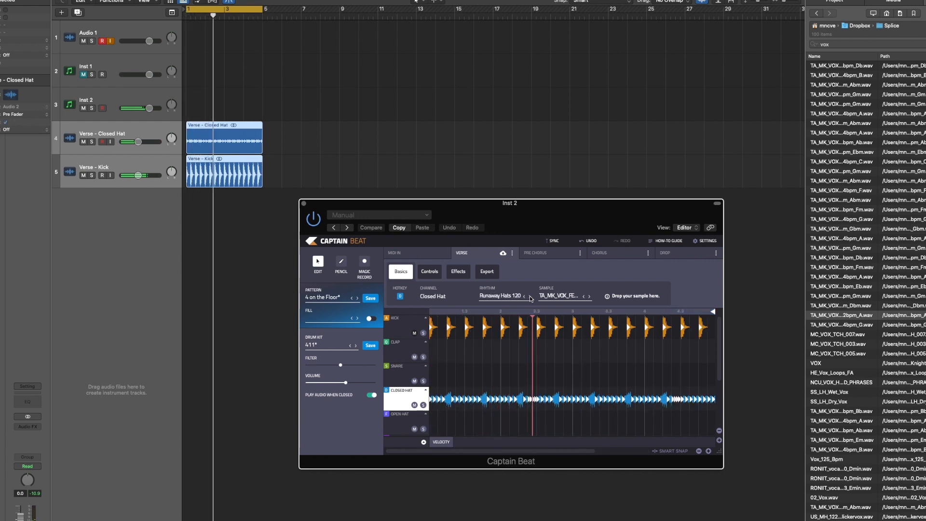
left_click(530, 297)
left_click(530, 297)
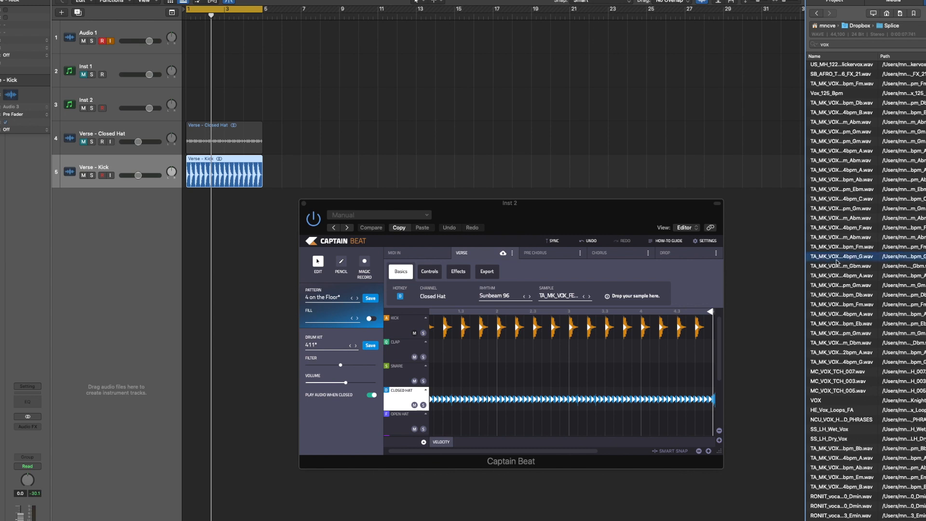
Replace the Closed Hat sample with a TA_MK_VOX vocal in G and set its rhythm to 1 Mile 95 from the South America folder.
left_click_drag(837, 259, 608, 298)
key("space")
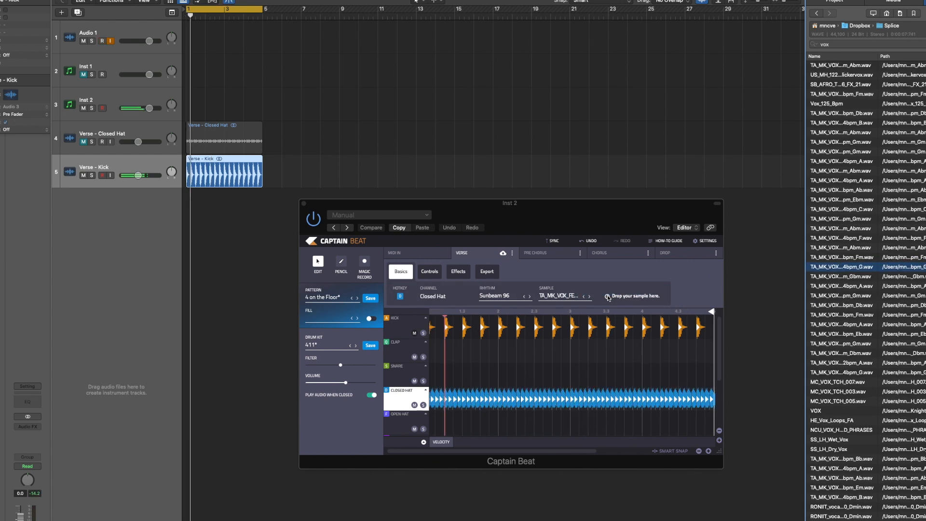
left_click(505, 296)
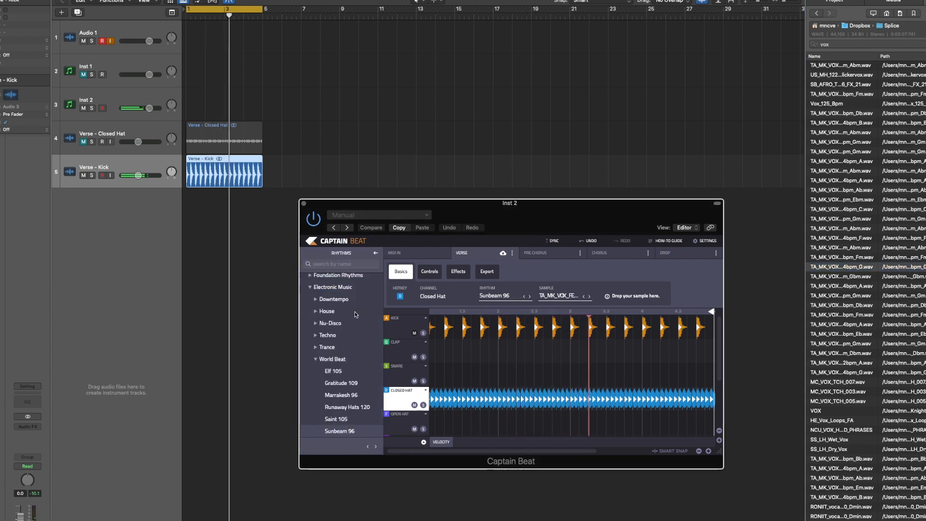
left_click(309, 288)
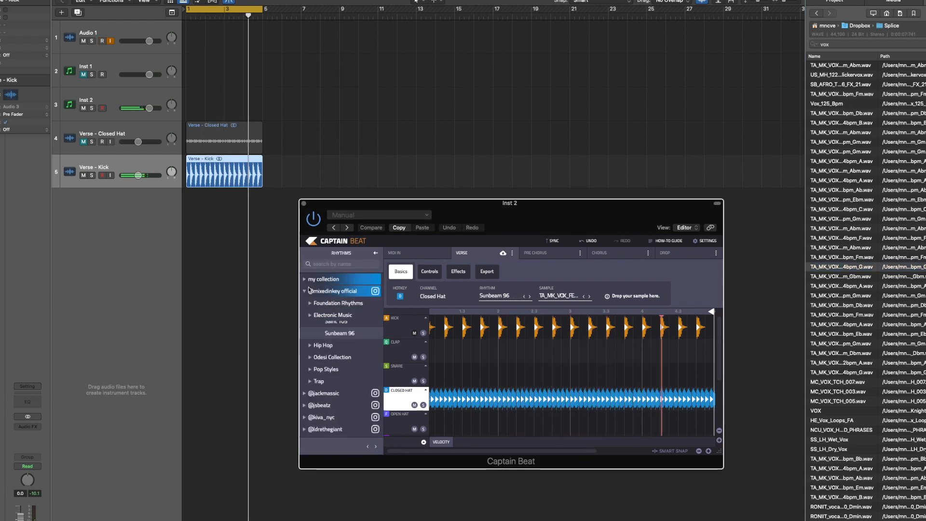
left_click(305, 380)
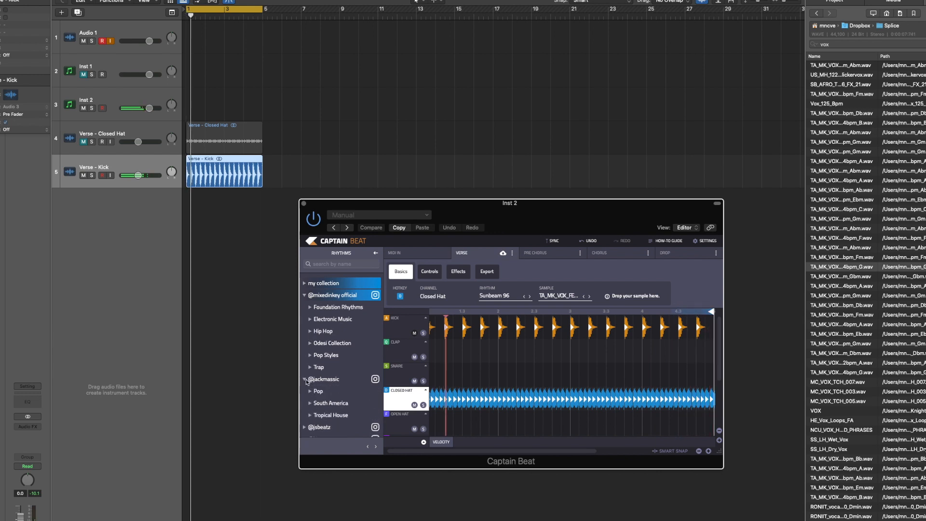
left_click(310, 406)
left_click(333, 416)
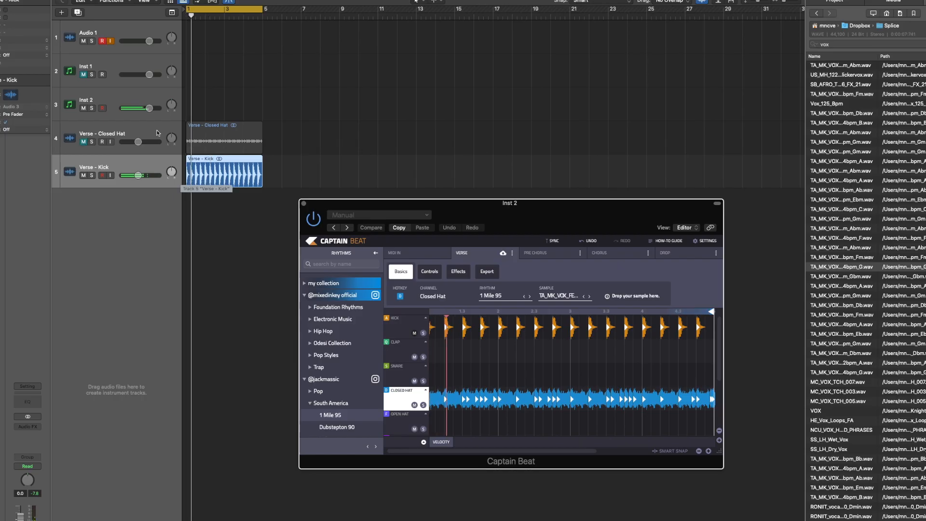
Lower the Inst 2 track's volume to -5.9 dB and unmute the Verse - Closed Hat track.
left_click_drag(143, 108, 140, 108)
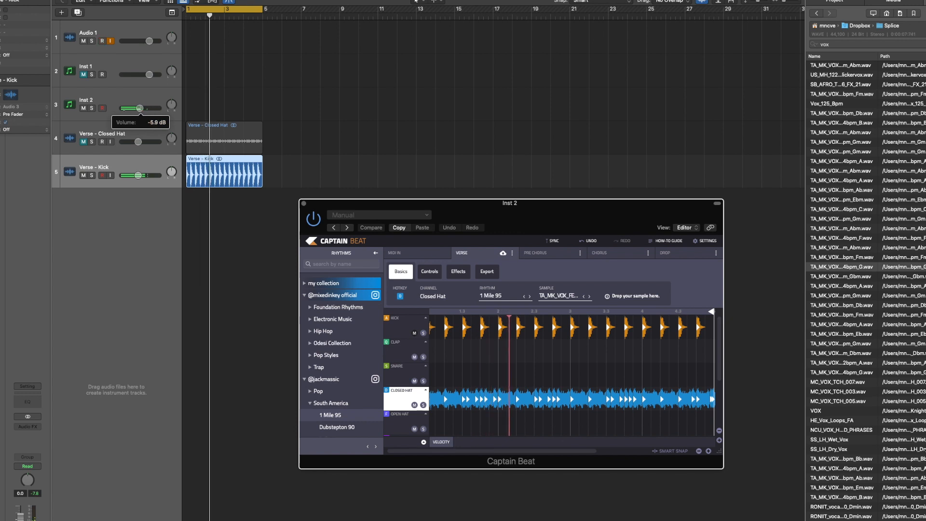
left_click(83, 141)
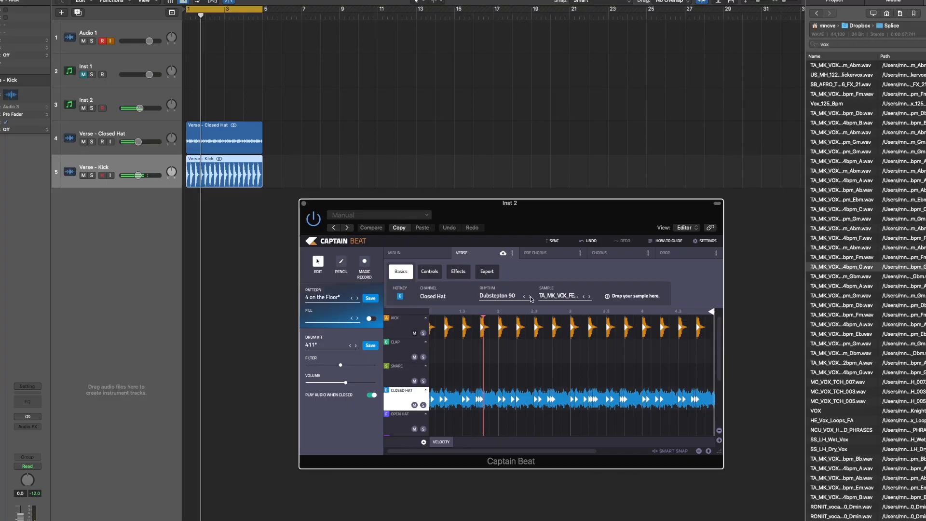
Step through the Closed Hat channel's rhythms from Dubstepton 90 past Sting 99 to Afro Beat 105.
left_click(530, 297)
left_click(531, 297)
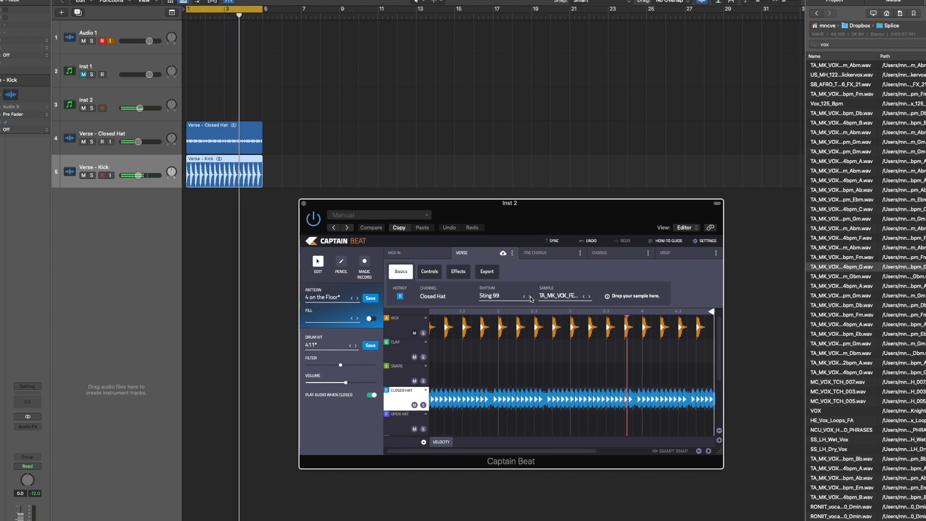
left_click(530, 297)
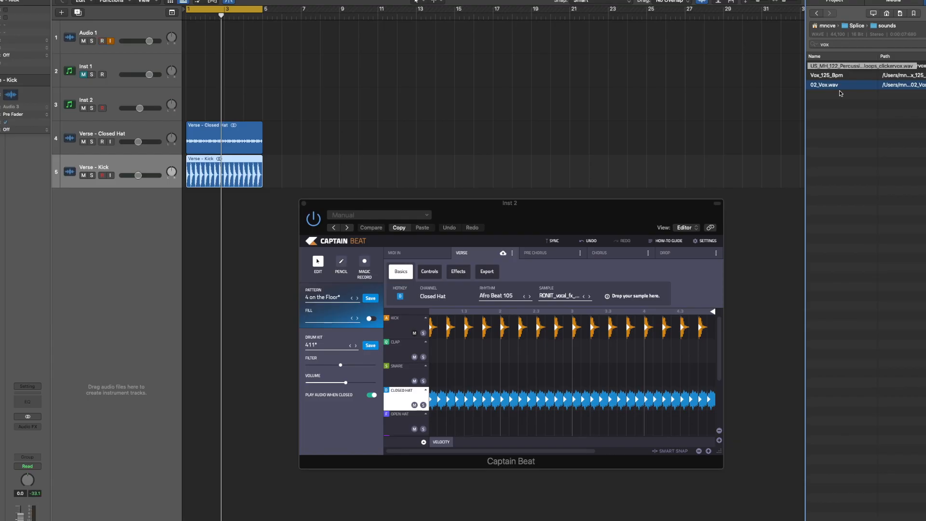
Load the US_MH_122 clickervox.wav percussion loop from Splice sounds as the Closed Hat sample and play the loop.
left_click(830, 67)
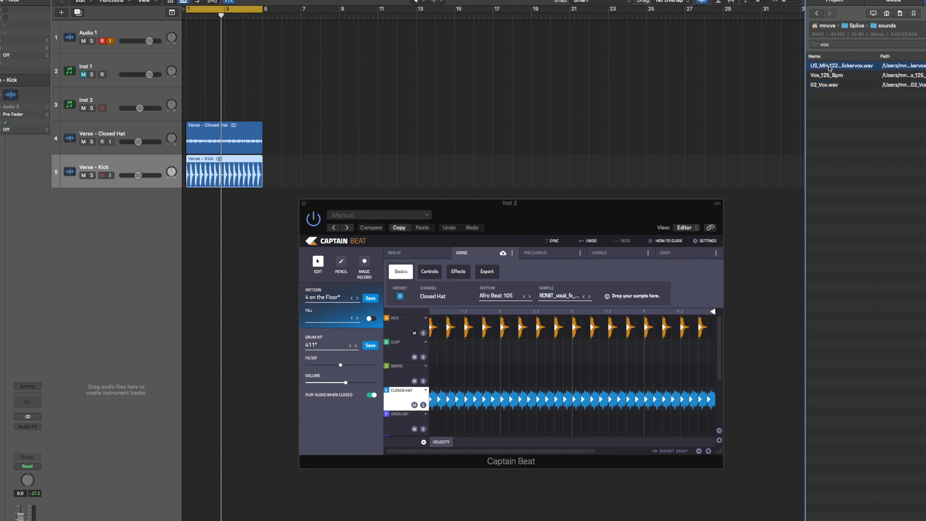
left_click_drag(820, 63, 625, 300)
key("space")
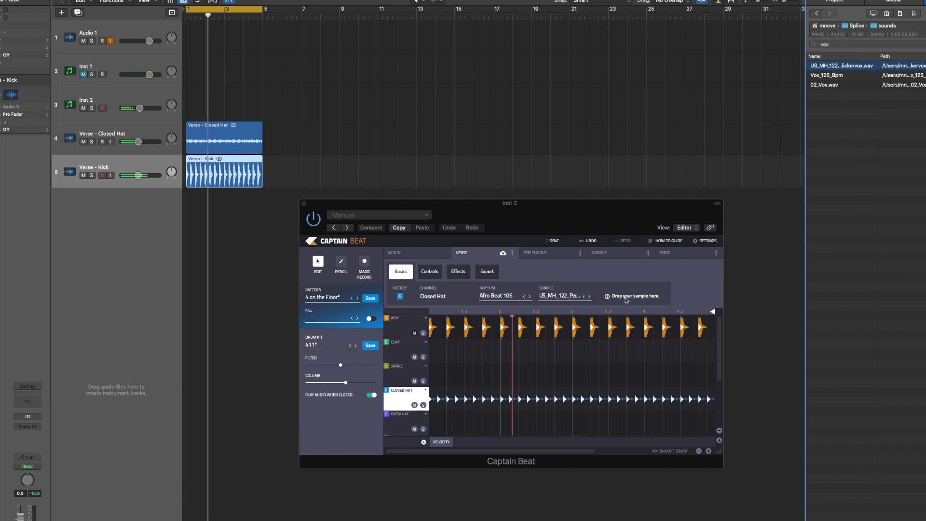
Step through the Closed Hat channel's rhythms past One 90, Roots 115, Synthasia 97, Cameo 102 and Junior 92.
left_click(529, 297)
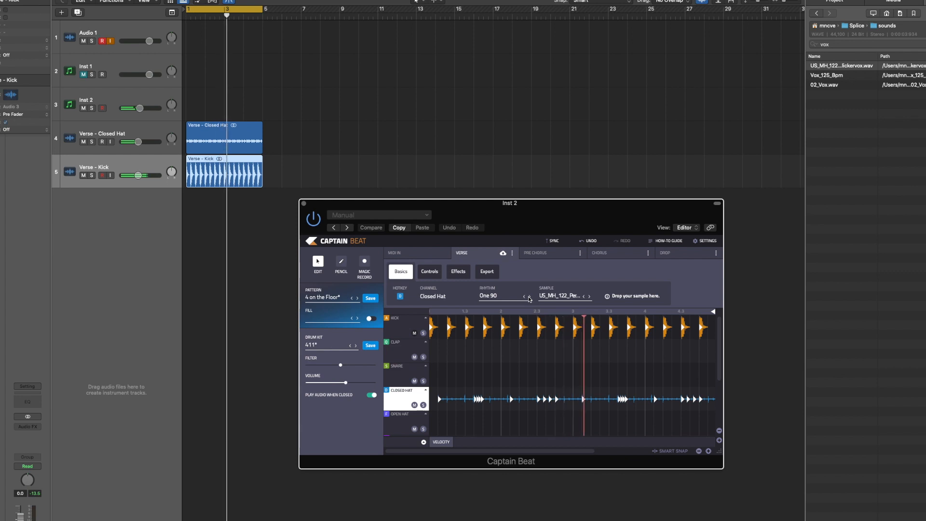
left_click(530, 297)
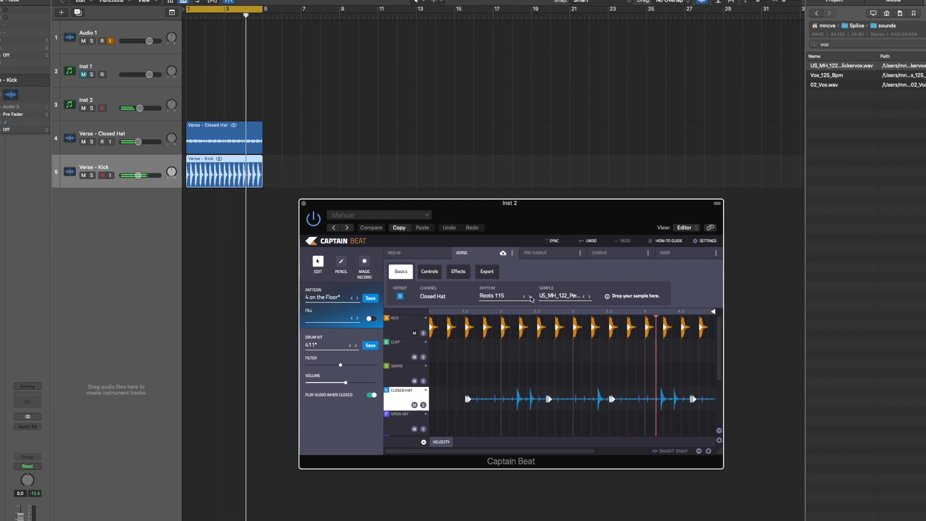
left_click(529, 297)
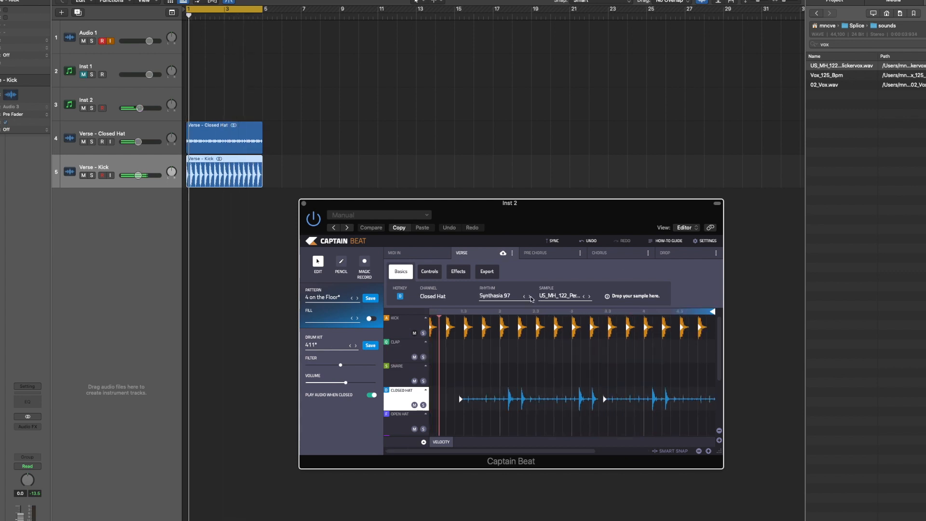
left_click(530, 297)
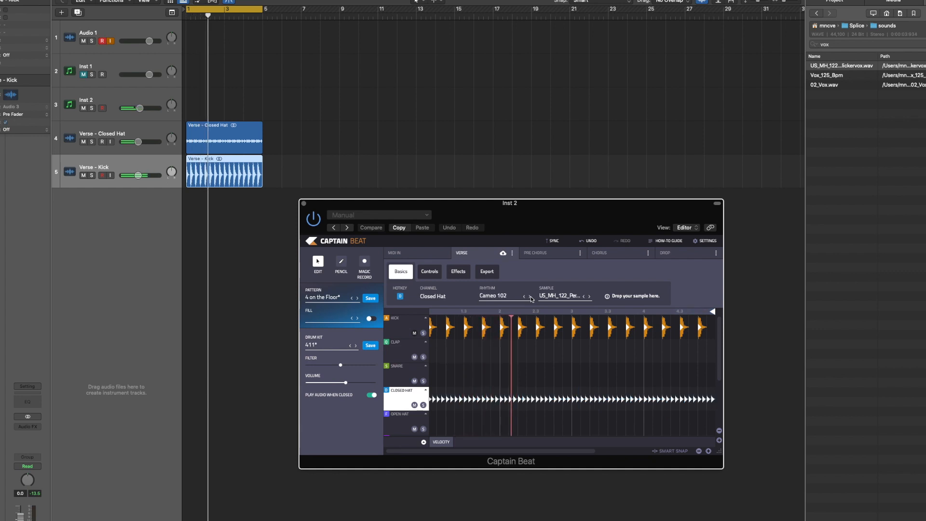
left_click(530, 298)
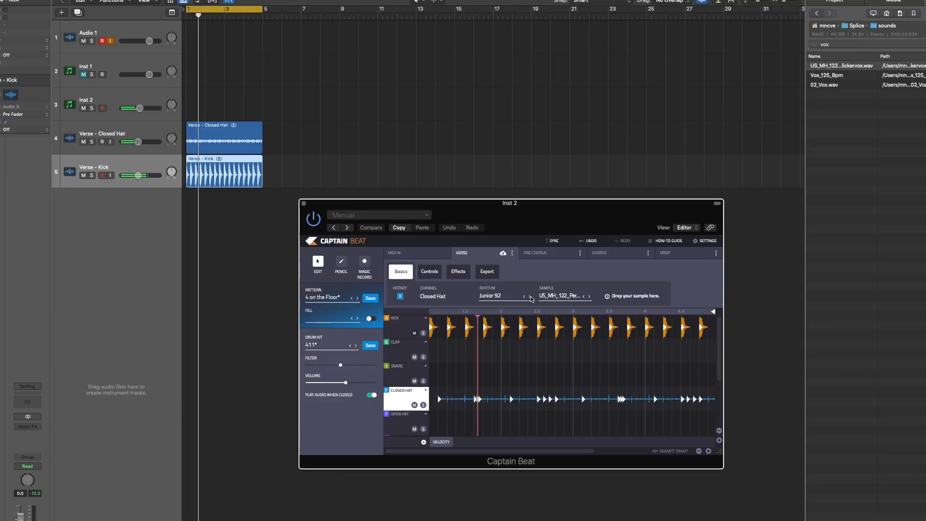
left_click(530, 297)
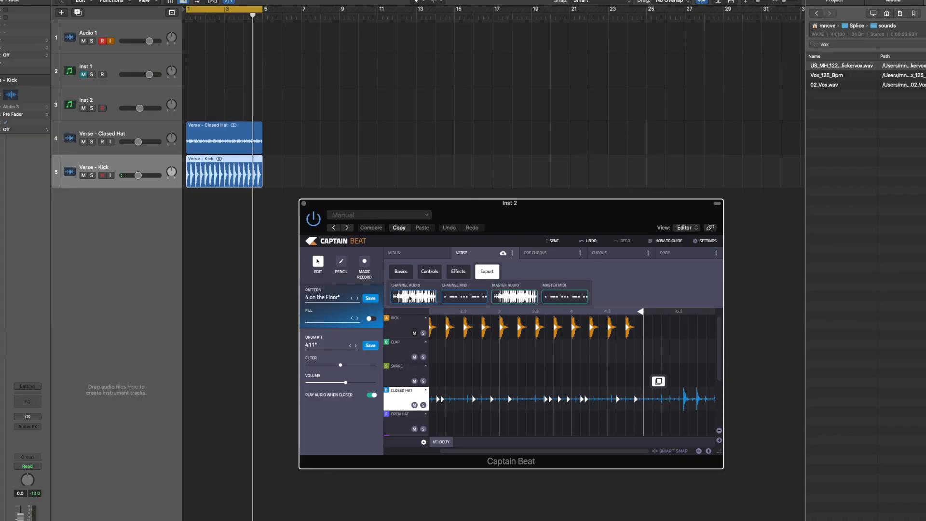
Export the Closed Hat channel's audio to a new track at bar 1 below Verse - Kick and lower that track's volume.
left_click_drag(548, 395, 185, 206)
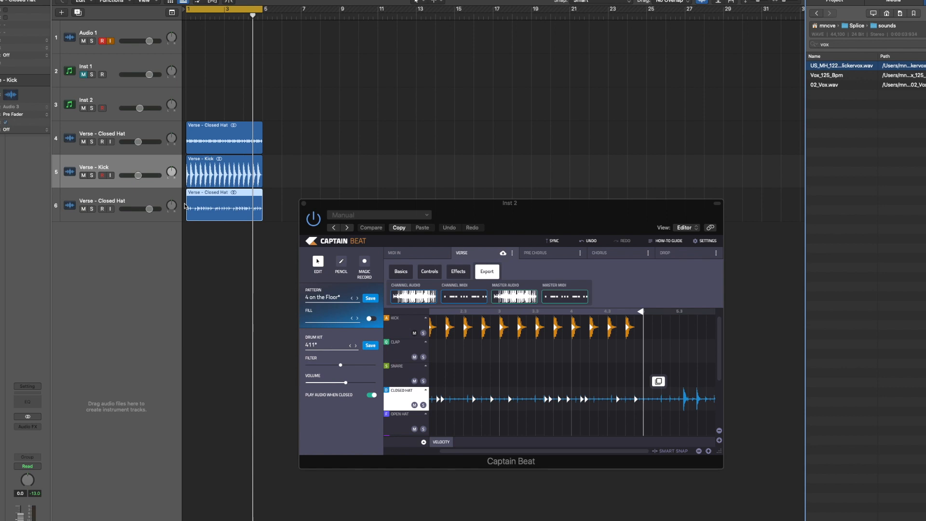
key("super+Right")
key("super+Right")
key("super+Right")
key("super+Right")
key("super+Right")
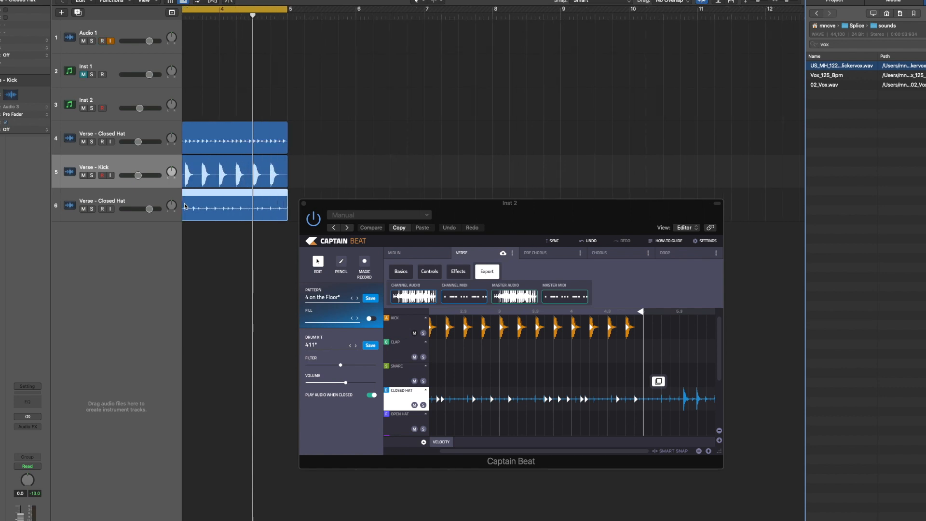
key("super+Right")
key("super+Right")
key("super+Right")
key("super+Right")
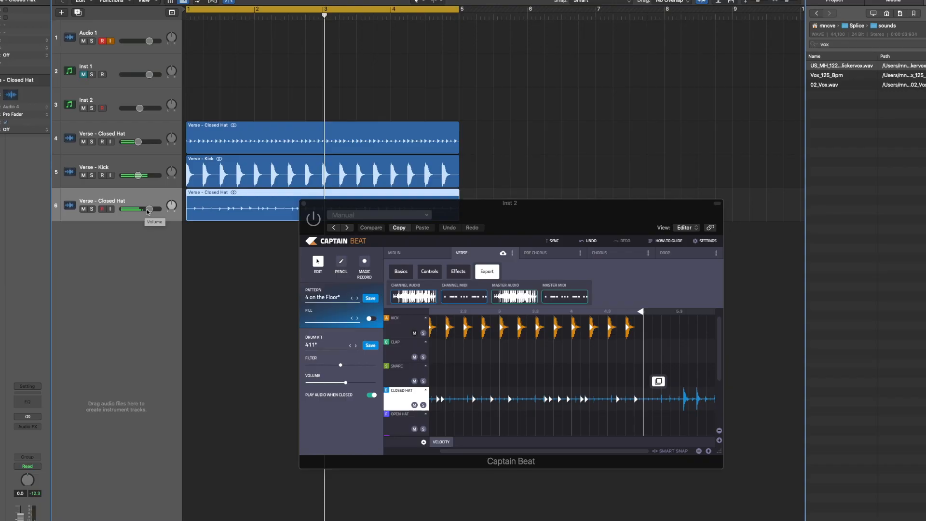
left_click(148, 212)
left_click_drag(140, 209, 140, 209)
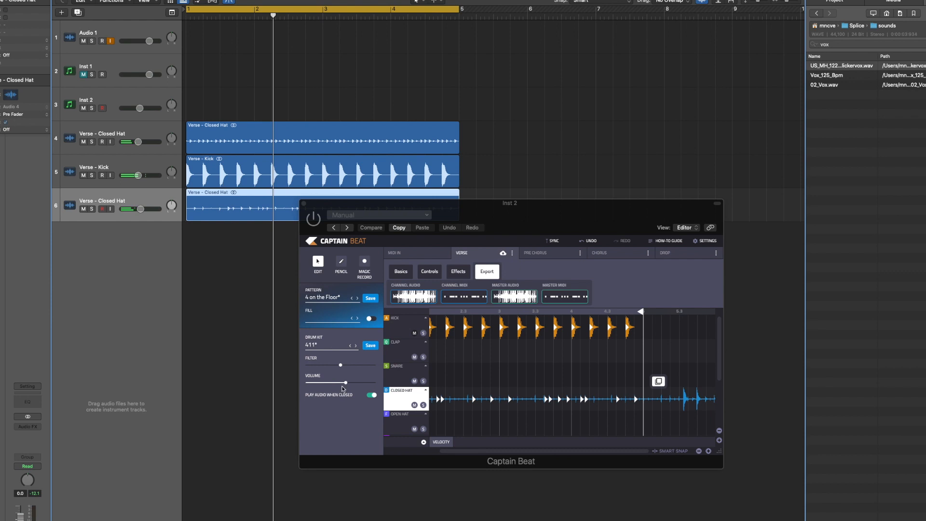
Load mth_syn_125_bigroomarp_Eb.aiff as the Tom 1 channel's sample and set its rhythm to Reggaeton.
scroll(414, 407, "down", 5)
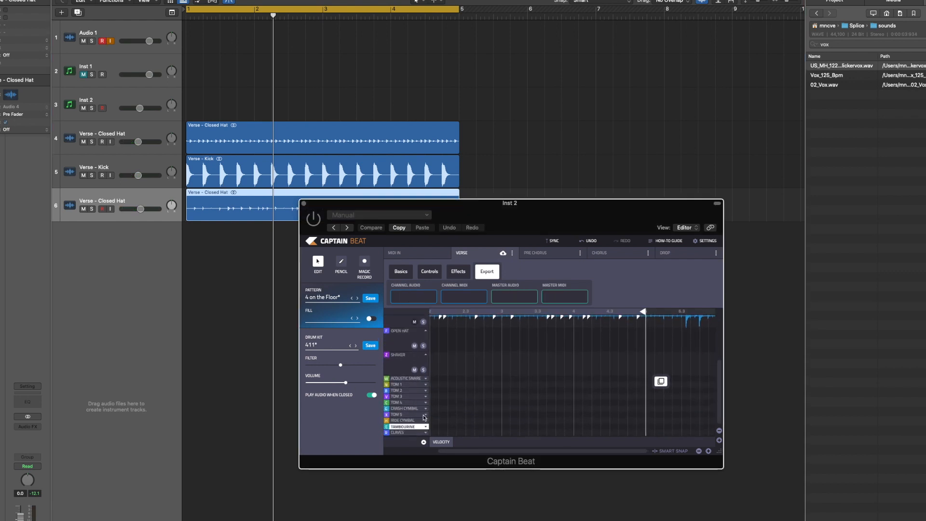
left_click(424, 385)
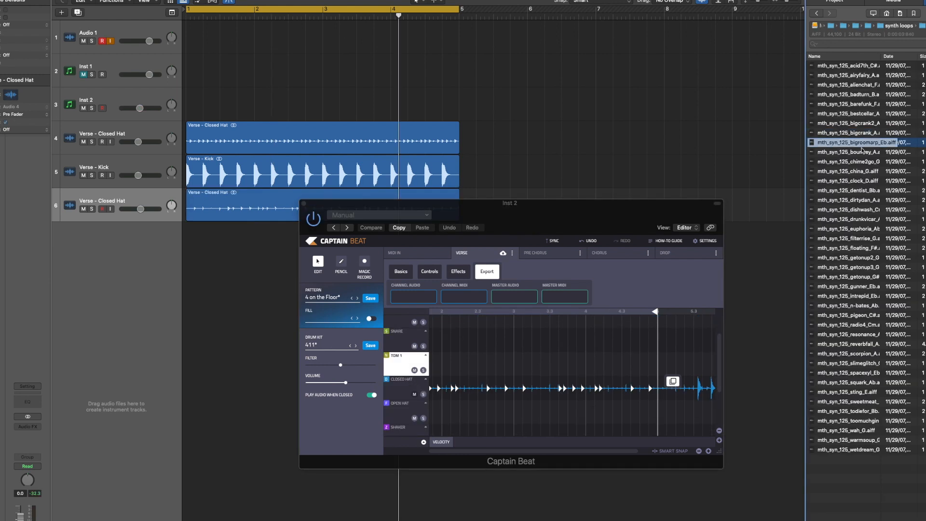
left_click_drag(863, 146, 579, 279)
left_click_drag(505, 283, 389, 275)
left_click(402, 273)
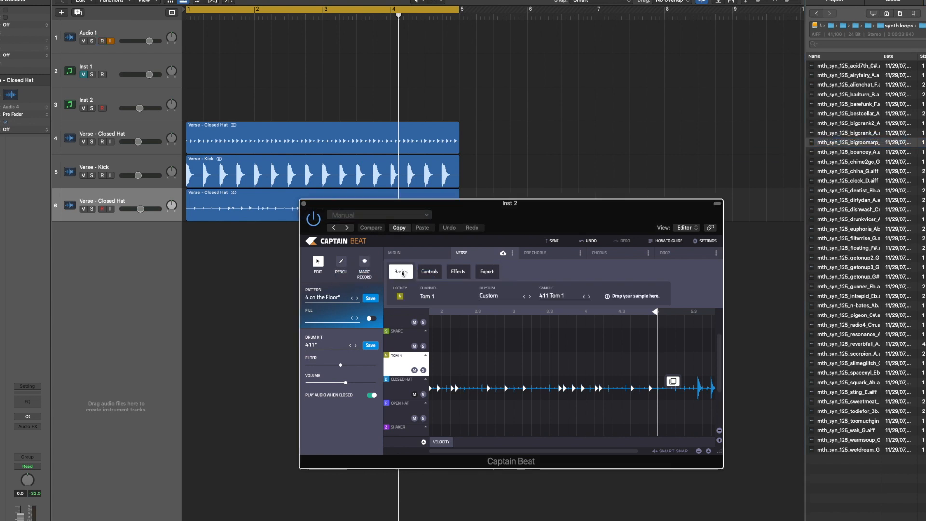
left_click_drag(849, 144, 632, 304)
left_click(530, 296)
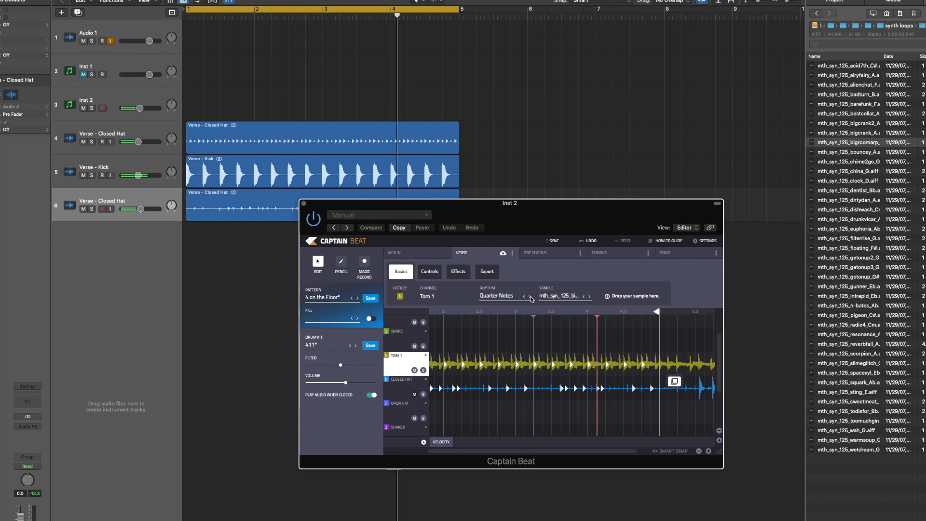
left_click(530, 296)
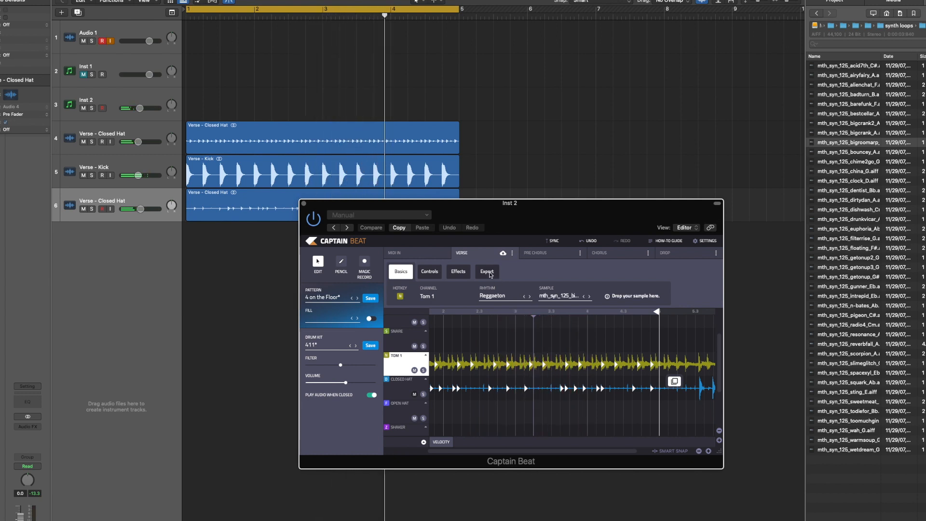
Export the Tom 1 channel's audio to a new track at bar 1 and play the arrangement with Captain Beat bypassed.
left_click(490, 272)
left_click_drag(414, 296, 210, 288)
left_click(315, 220)
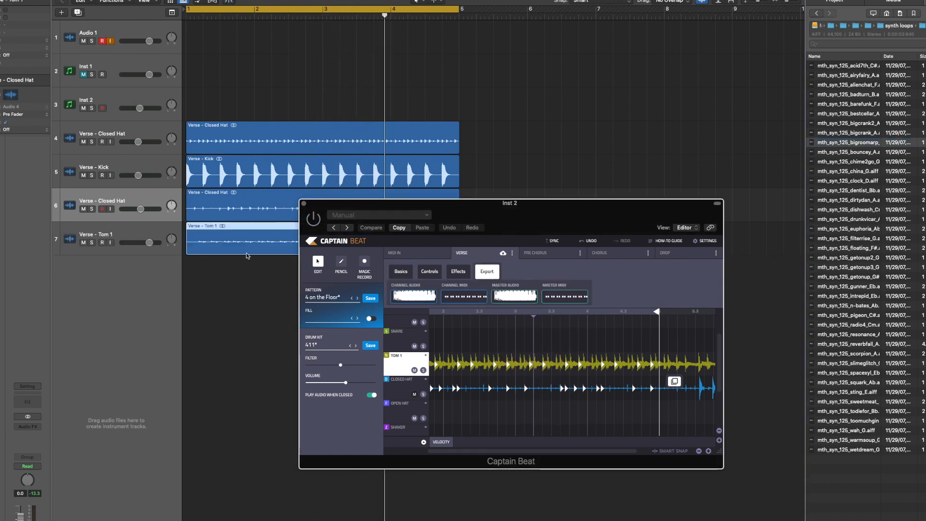
left_click(197, 262)
key("space")
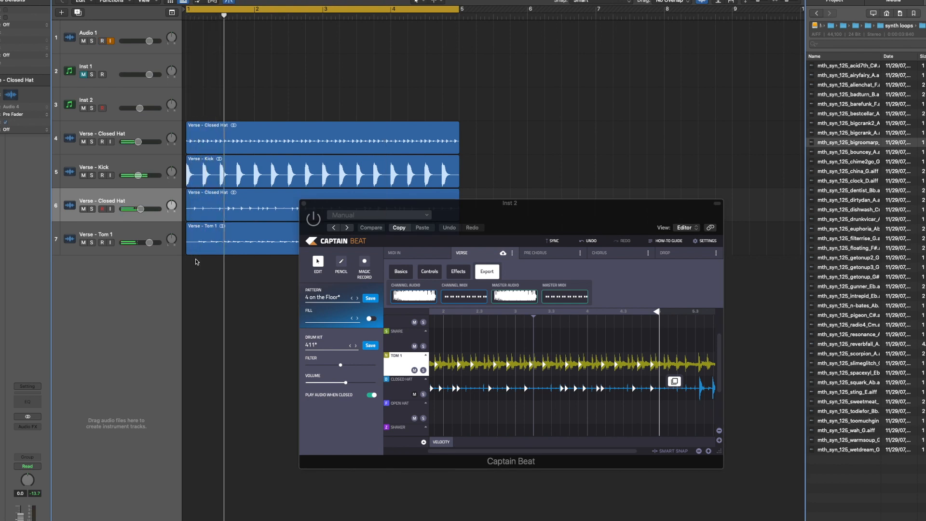
Route the Verse - Tom 1 track's output to Stereo Output and close the Captain Beat window.
key("Down")
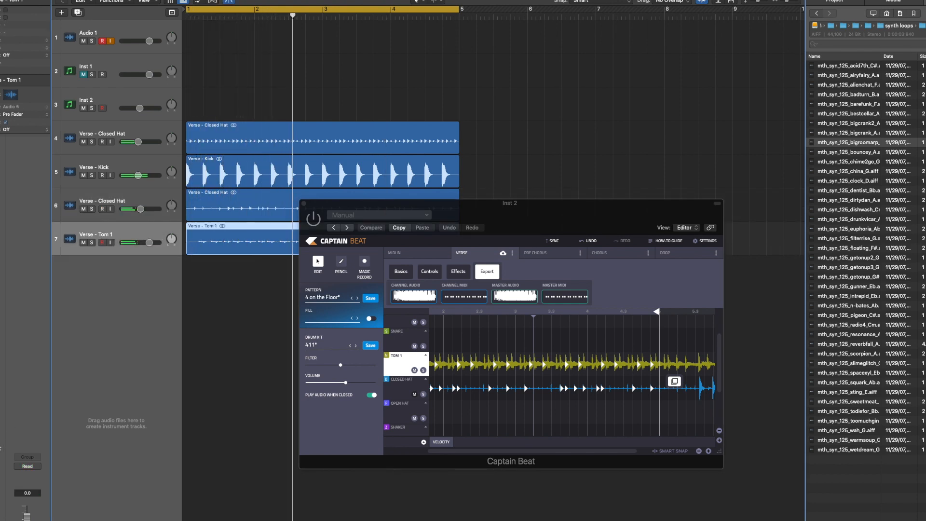
mouse_move(5, 454)
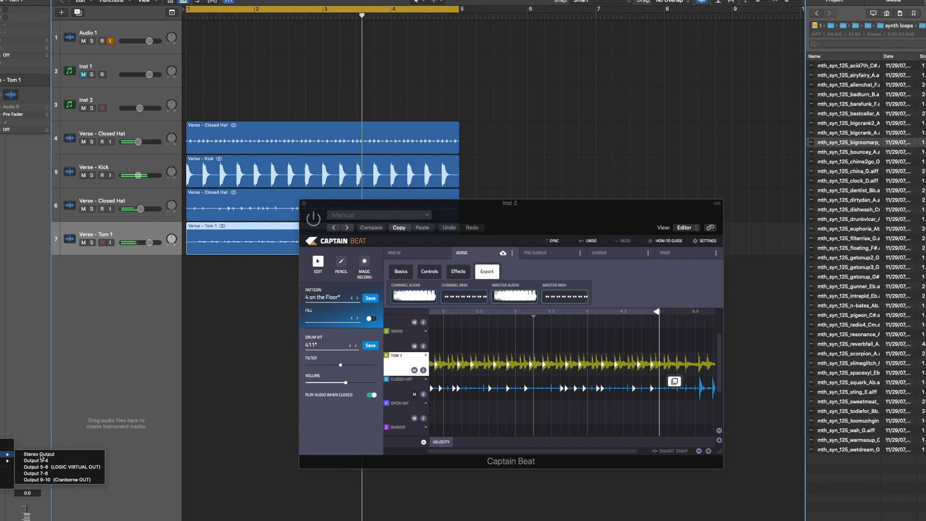
left_click(39, 454)
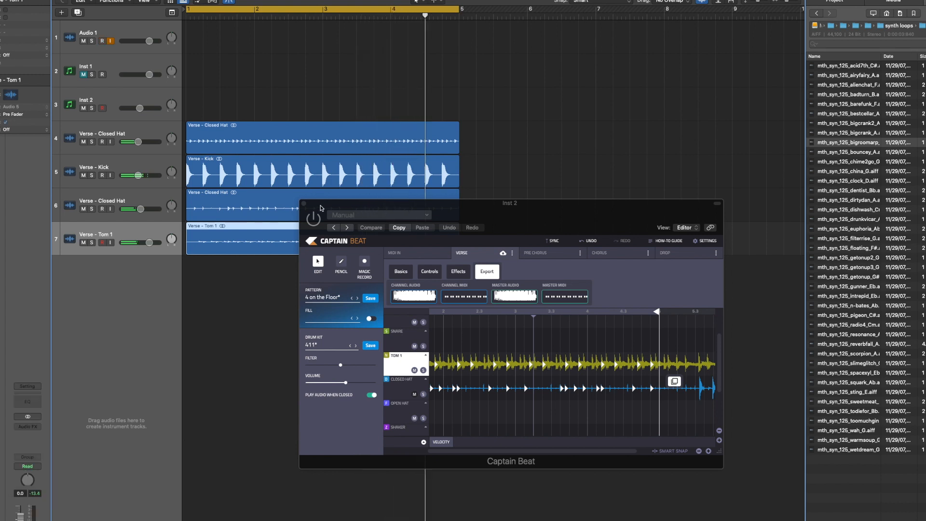
left_click(304, 204)
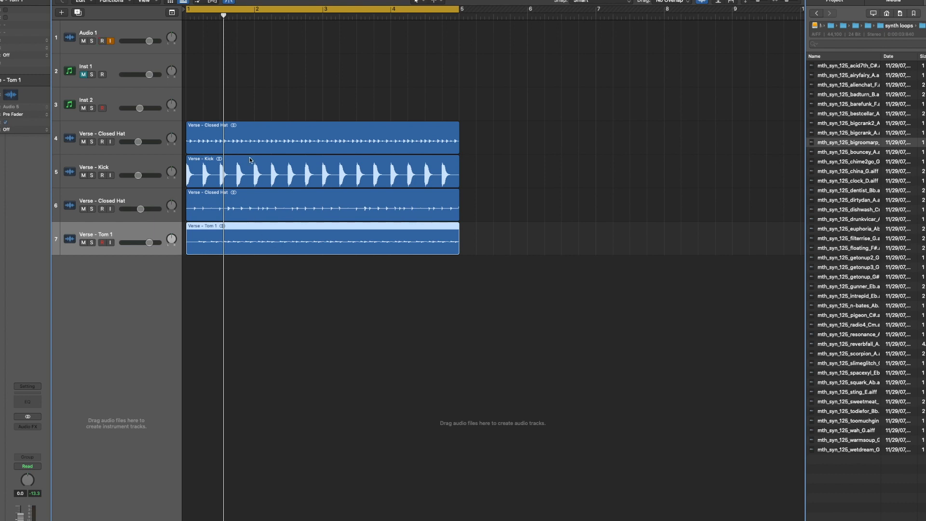
Split the Verse - Tom 1 region at bar 3 and replace its first half with a copy of the second half.
left_click_drag(302, 28, 324, 28)
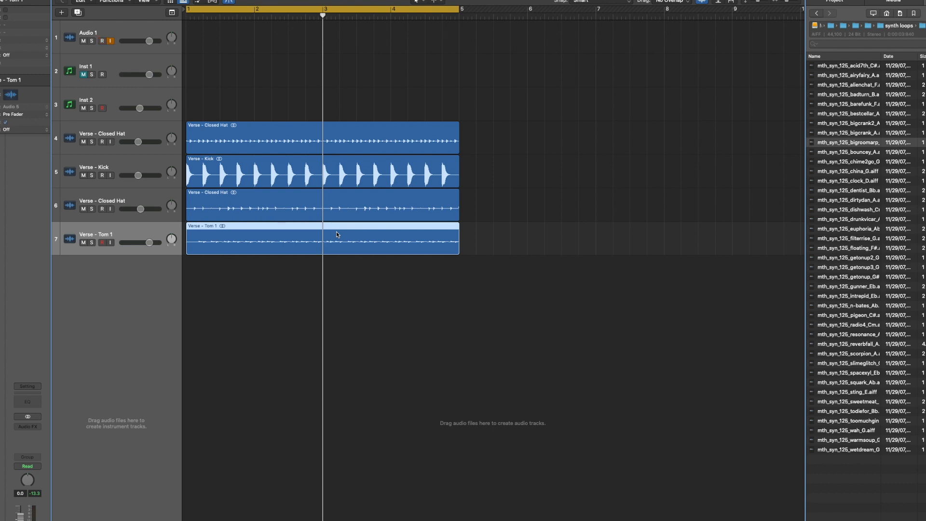
left_click(300, 250)
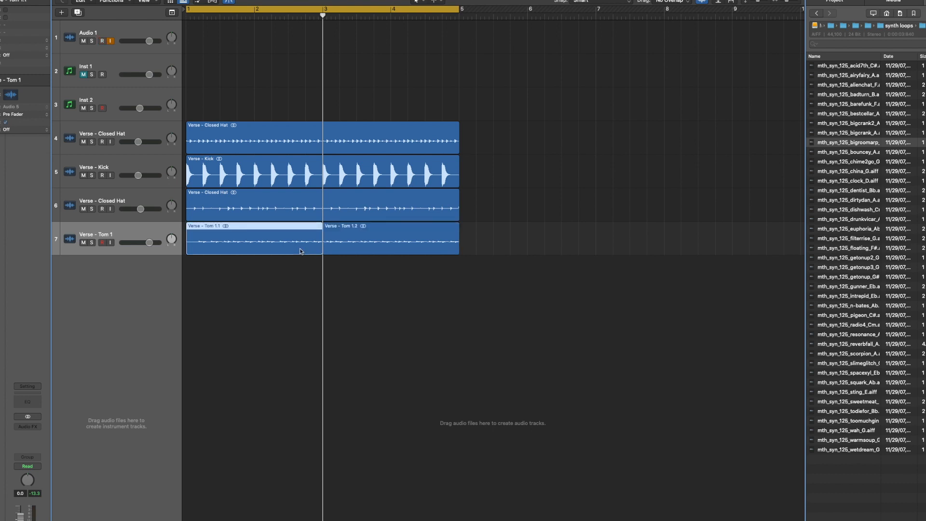
key("Delete")
left_click_drag(381, 251, 232, 253)
key("space")
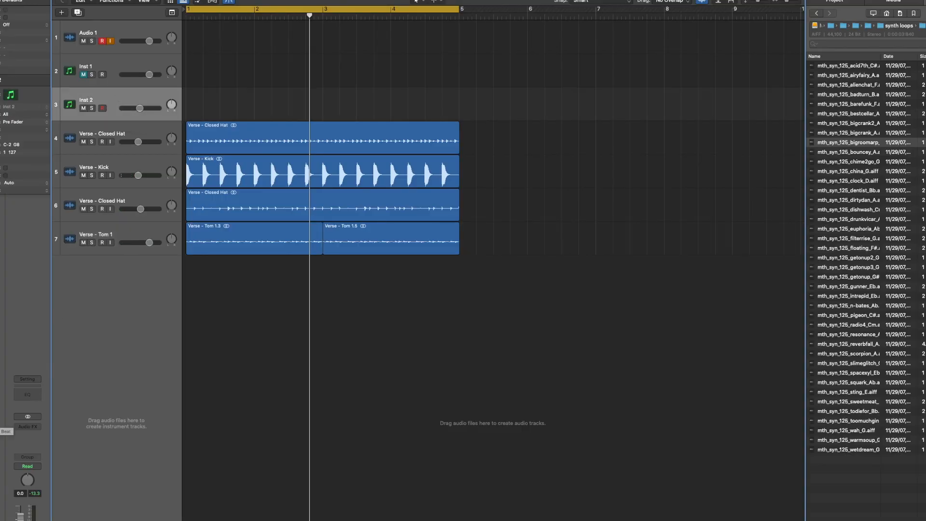
Show the Captain Beat window on Inst 2 again and search the Music and Vids drive for bass.
key("v")
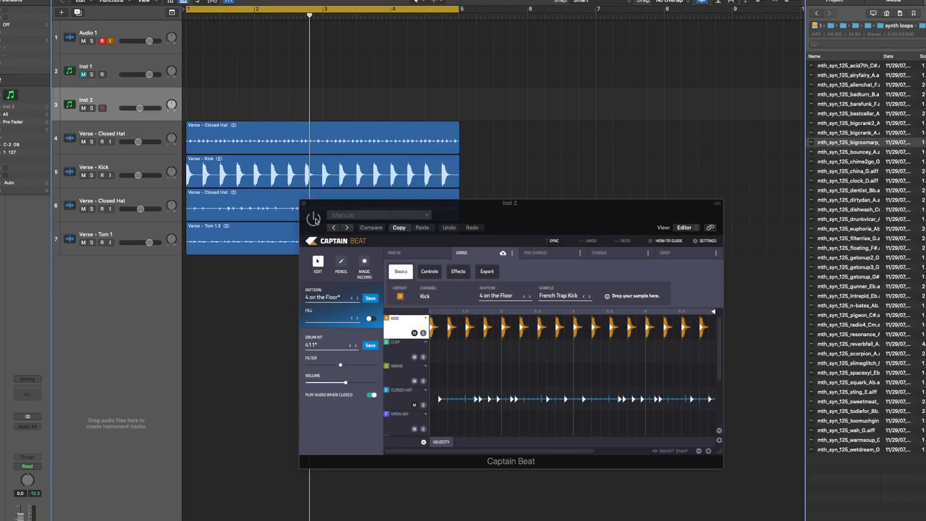
left_click(882, 44)
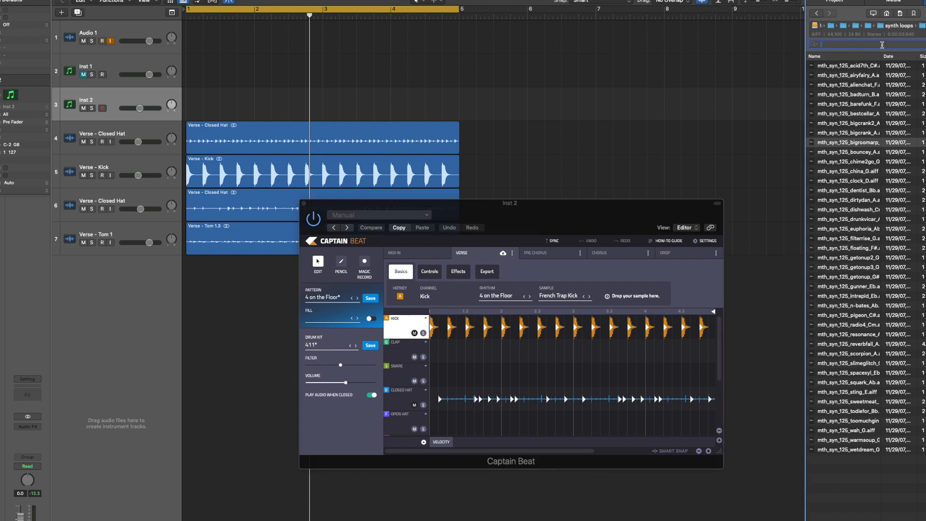
type("bass")
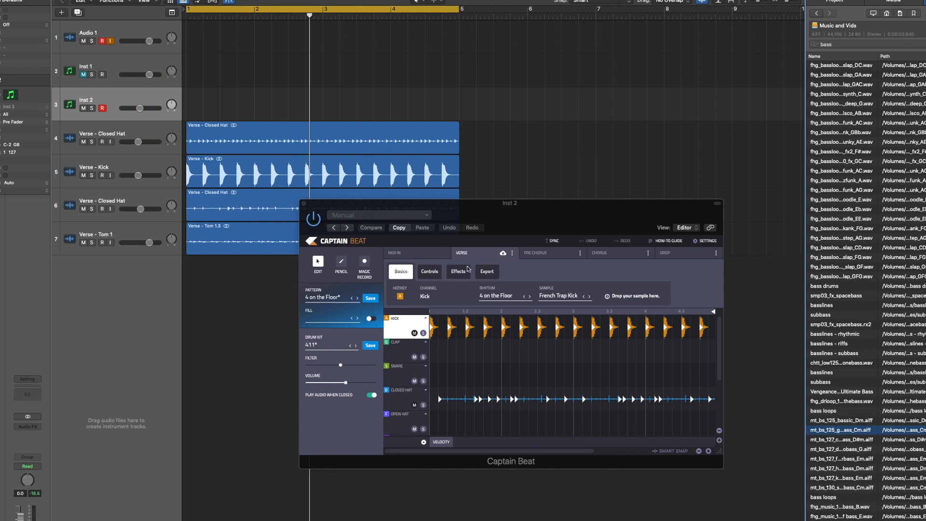
Load the mt_bs_125 bass loop in Cm as the Kick channel's sample and set its rhythm to Catapult 125.
left_click(400, 327)
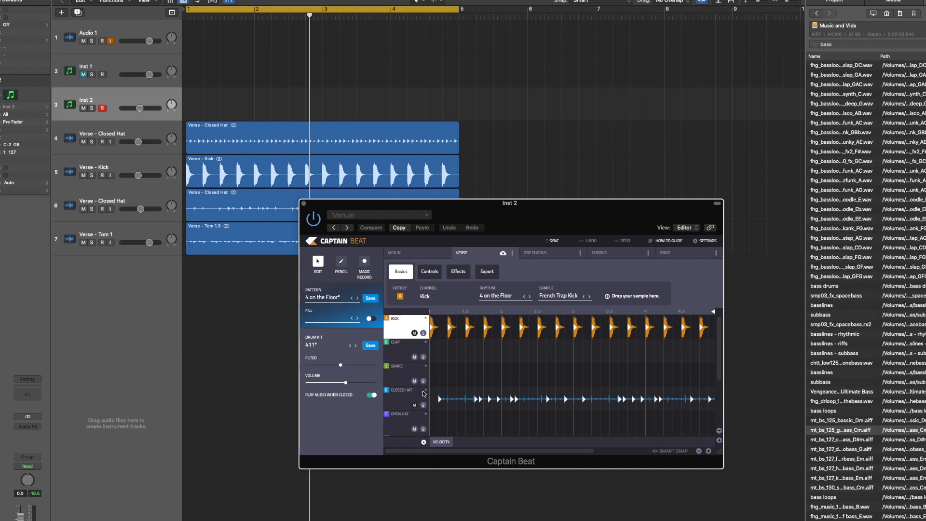
scroll(417, 390, "down", 3)
scroll(417, 391, "up", 3)
scroll(417, 391, "down", 5)
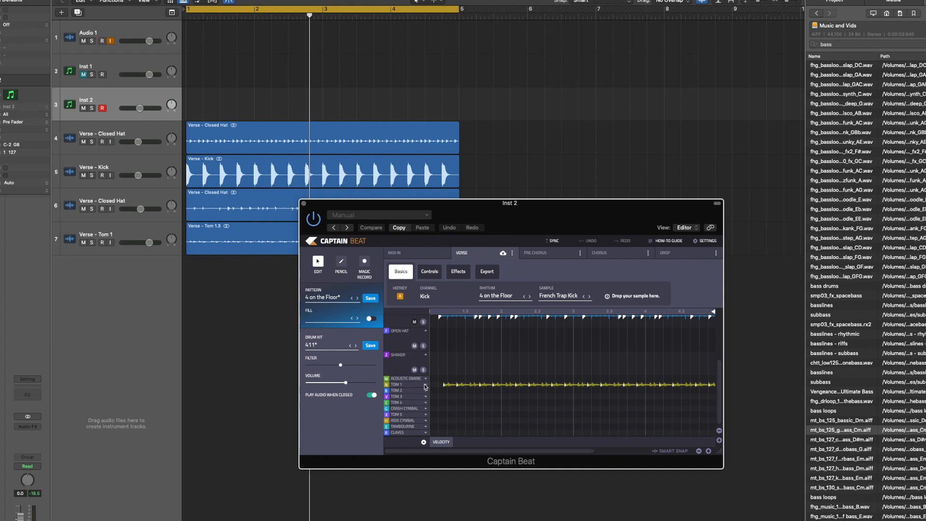
scroll(424, 386, "up", 2)
scroll(413, 360, "up", 2)
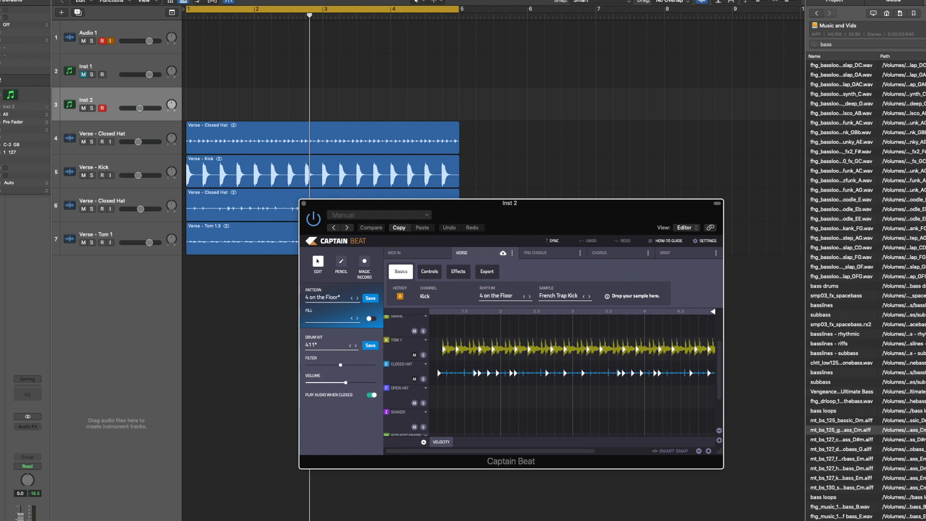
left_click(840, 430)
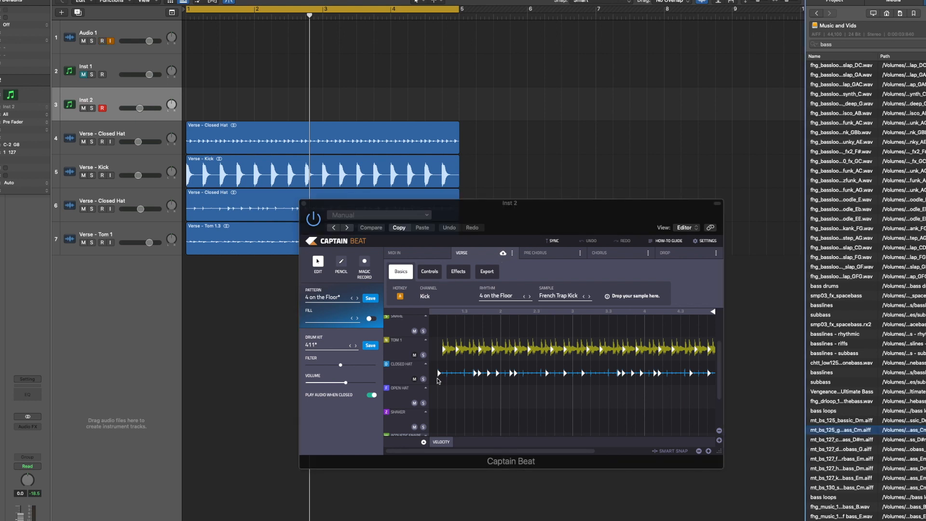
scroll(402, 387, "up", 3)
scroll(415, 433, "down", 5)
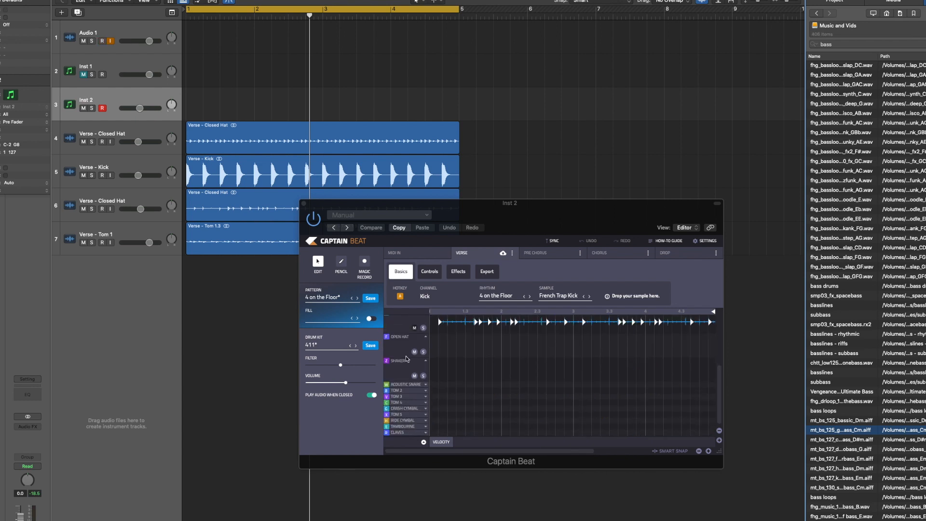
scroll(407, 357, "up", 5)
left_click(406, 323)
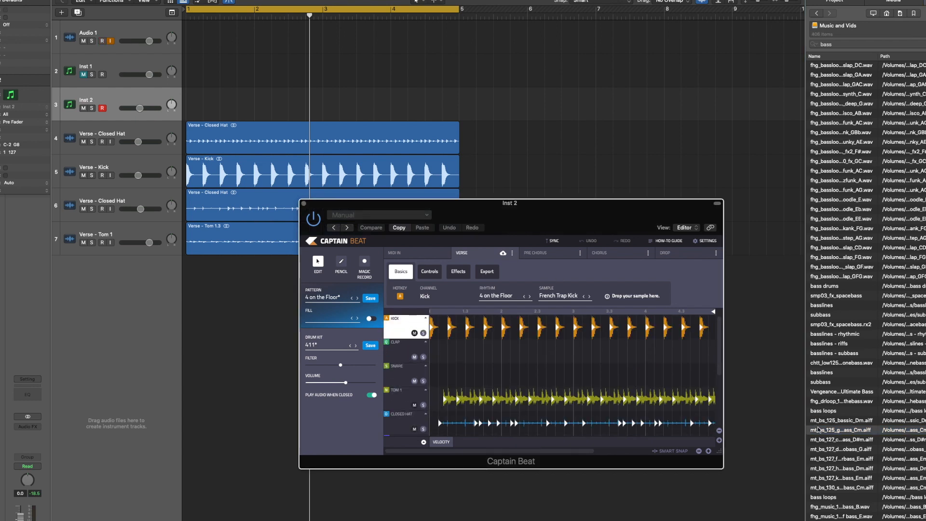
left_click_drag(639, 329, 624, 302)
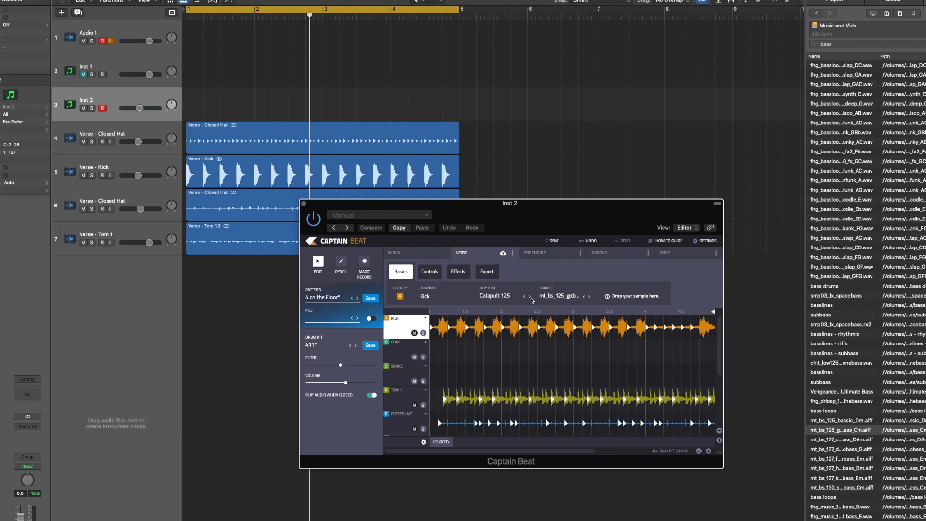
left_click(497, 295)
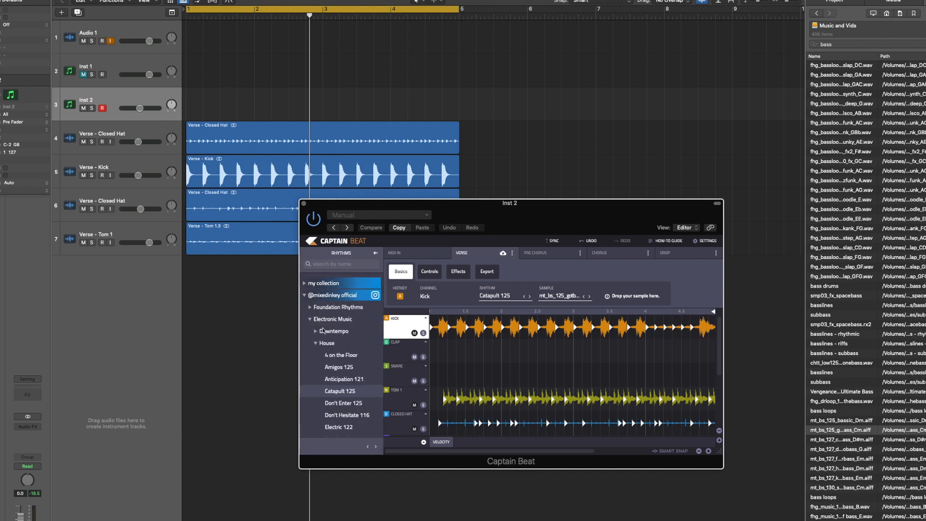
left_click(310, 319)
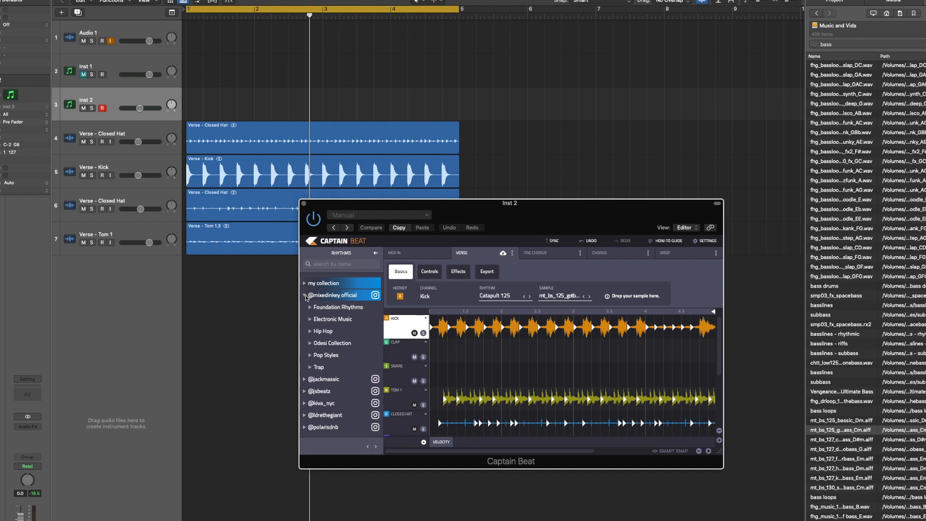
left_click(305, 380)
scroll(311, 377, "down", 2)
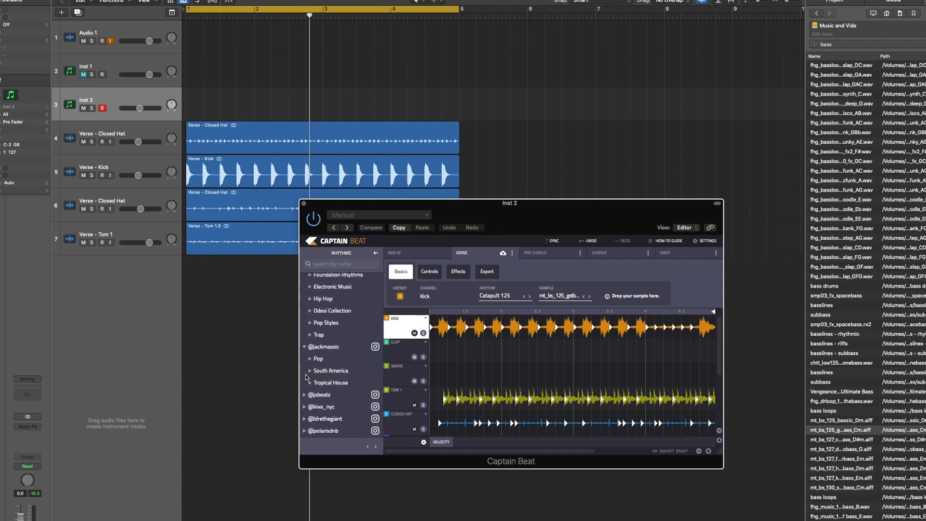
left_click(310, 372)
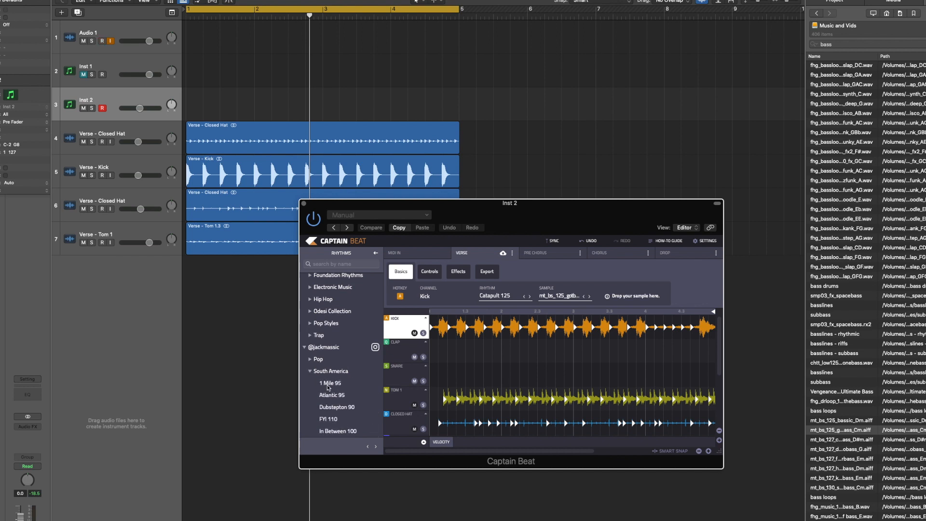
left_click(330, 385)
key("space")
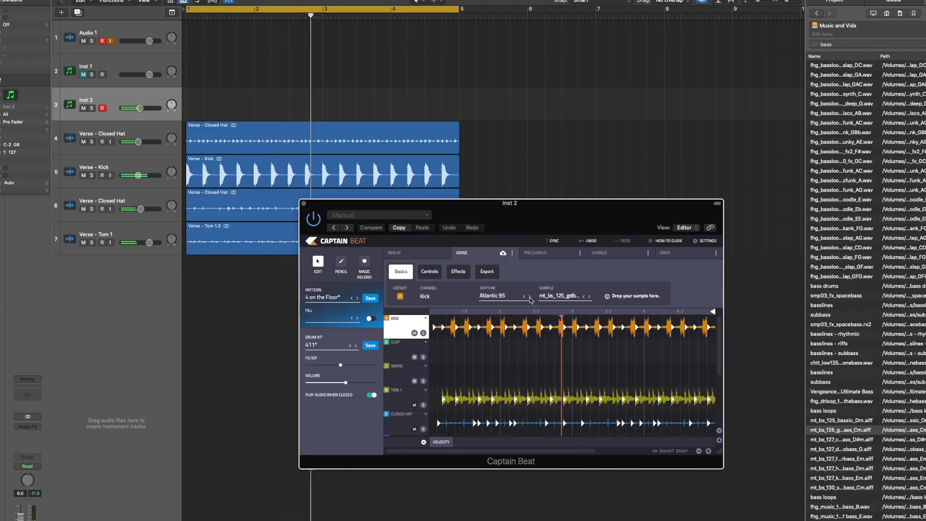
left_click(529, 298)
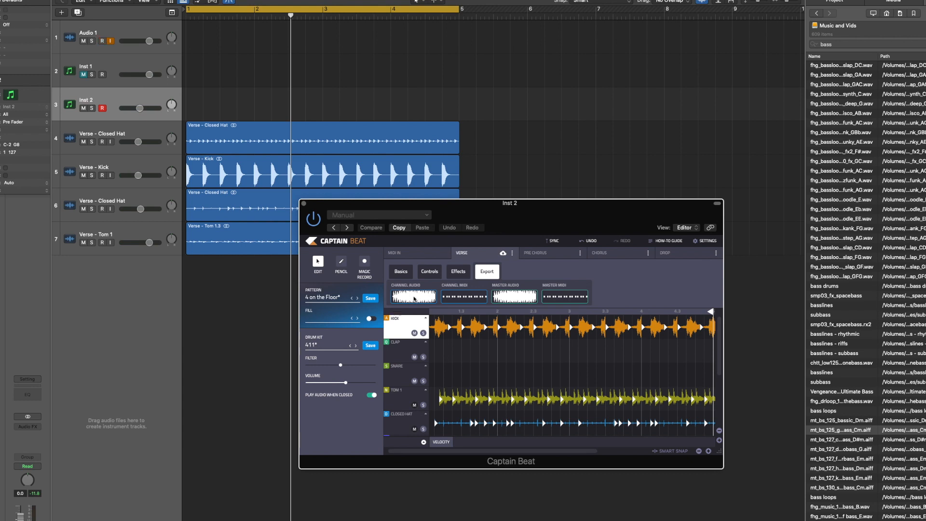
Export the Kick channel's bass audio to a new track at bar 1, close the Captain Beat window and mute Inst 2.
left_click_drag(411, 296, 188, 274)
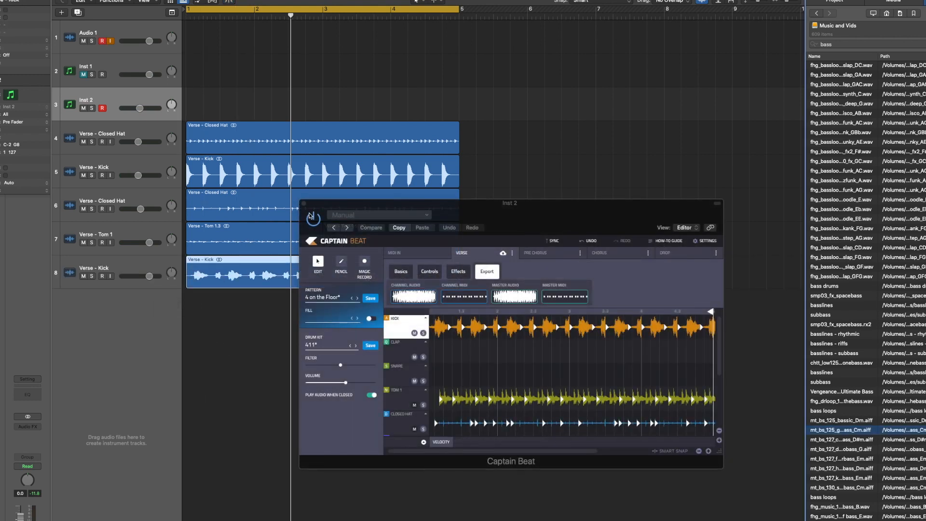
left_click(304, 204)
left_click(84, 108)
Lower the Verse - Tom 1 track to about -4.5 dB and the new bass track to about -5.4 dB.
key("super+Right")
key("super+Right")
key("super+Right")
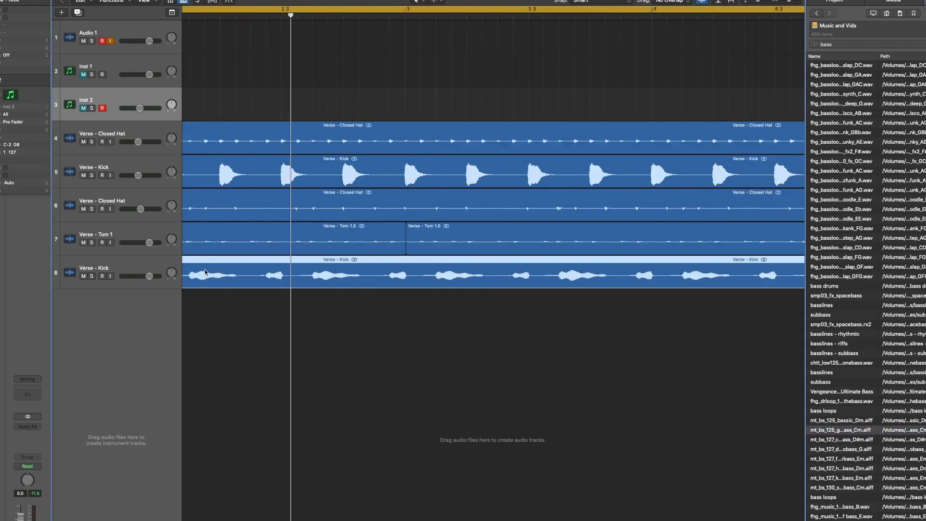
scroll(305, 193, "left", 6)
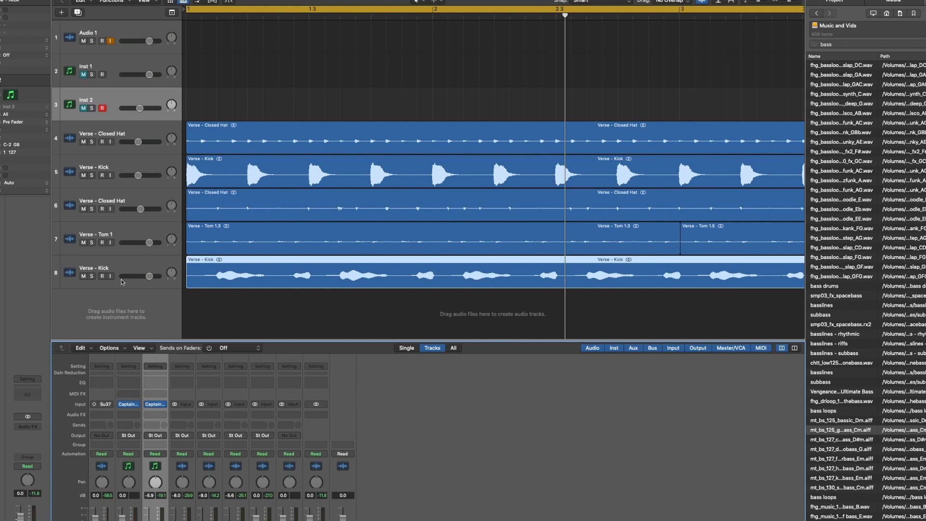
left_click_drag(147, 245, 142, 244)
left_click_drag(149, 276, 143, 276)
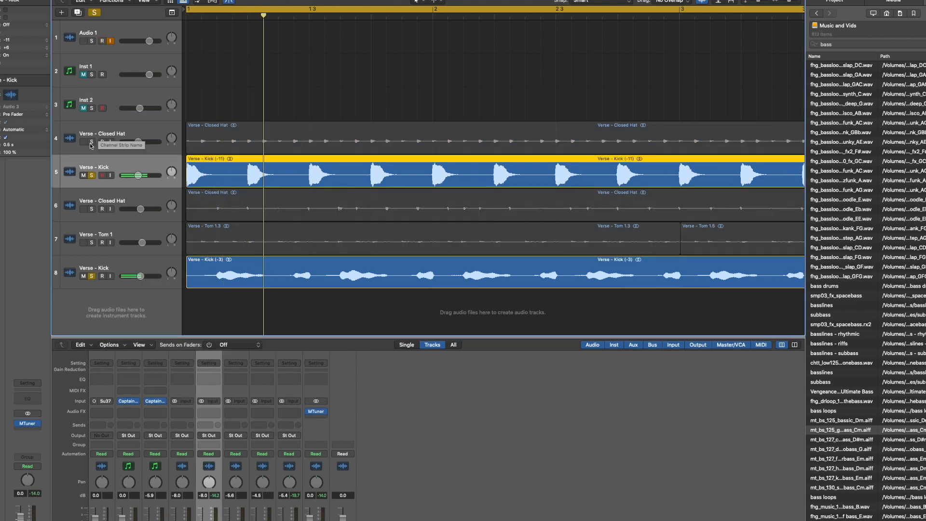
Add both Verse - Closed Hat tracks to the soloed tracks during playback.
left_click(91, 143)
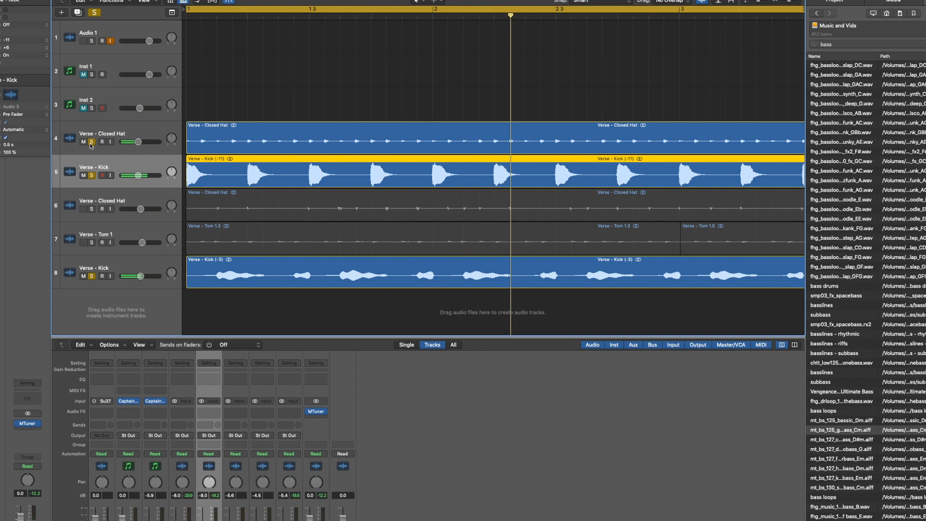
left_click(92, 209)
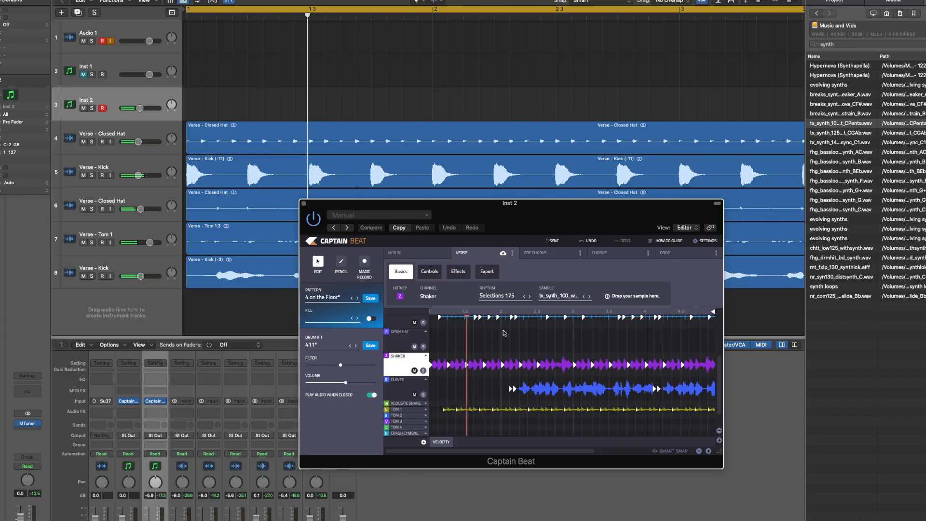
Set the Open Hat channel's rhythm to Electric 122 and its sample to 909 Open Hat.
scroll(400, 346, "up", 3)
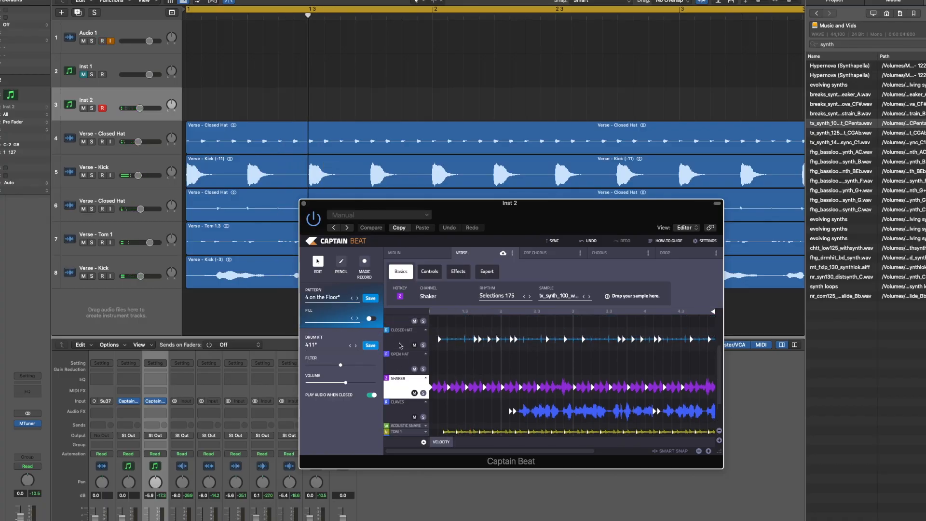
left_click(404, 380)
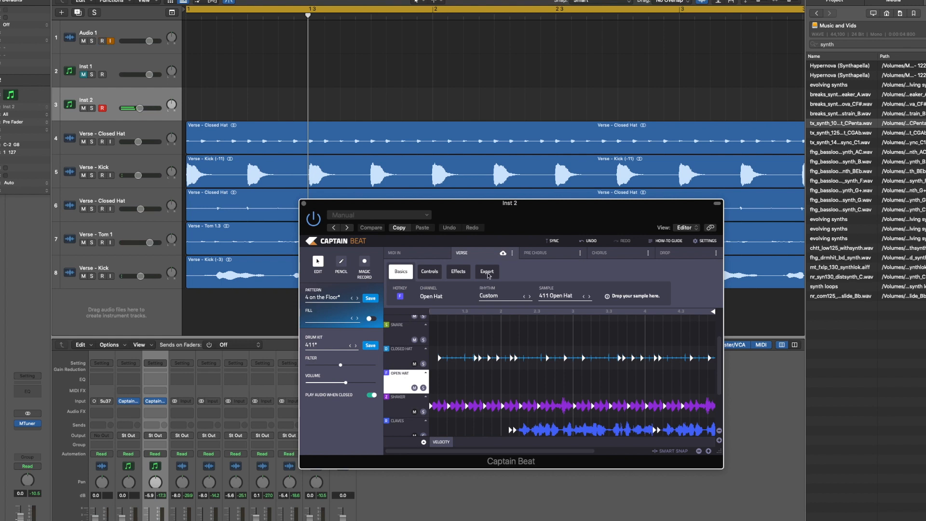
left_click(530, 296)
key("space")
left_click(530, 297)
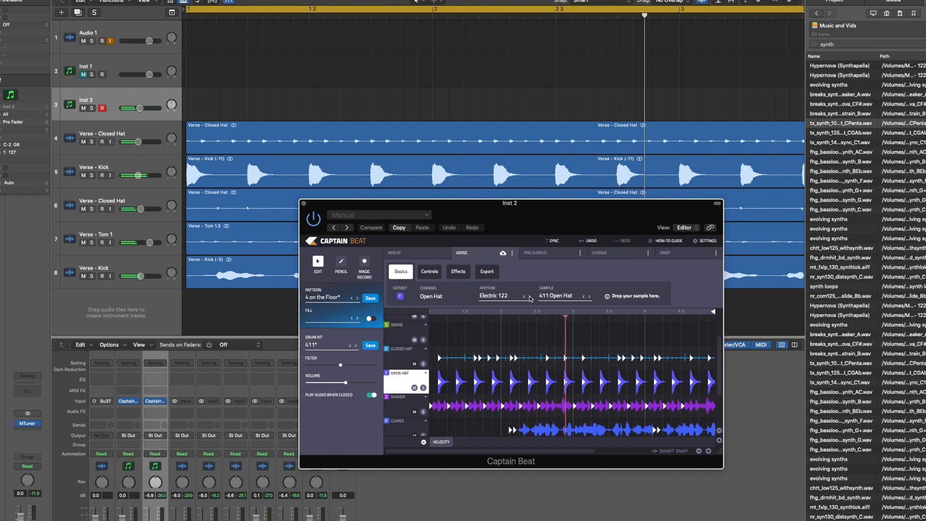
left_click(589, 297)
left_click(589, 297)
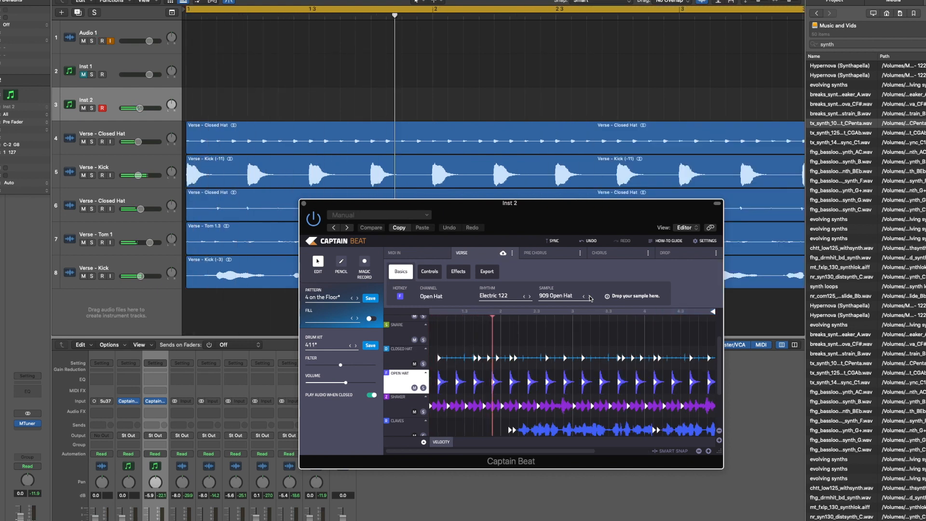
Mute the drum Verse - Kick and Verse - Tom 1 tracks during playback and unmute the Verse - Kick track.
left_click(83, 175)
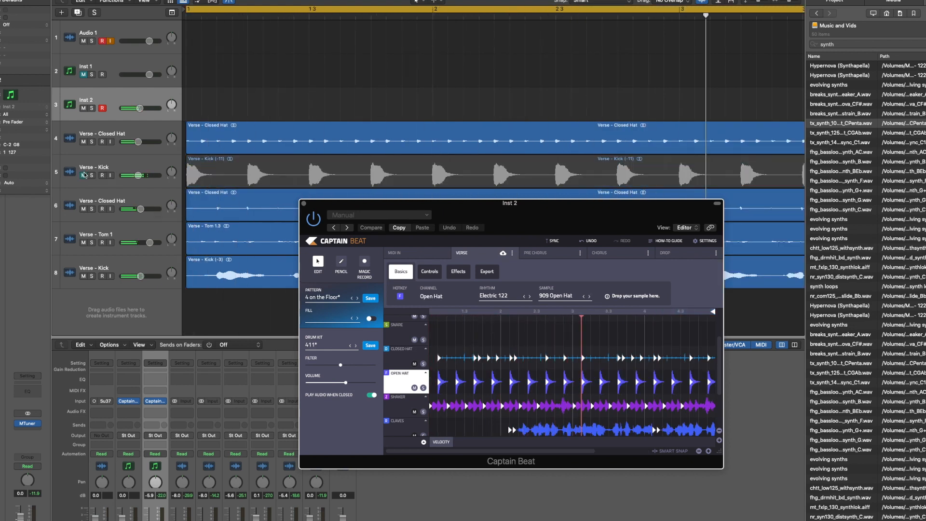
left_click(83, 243)
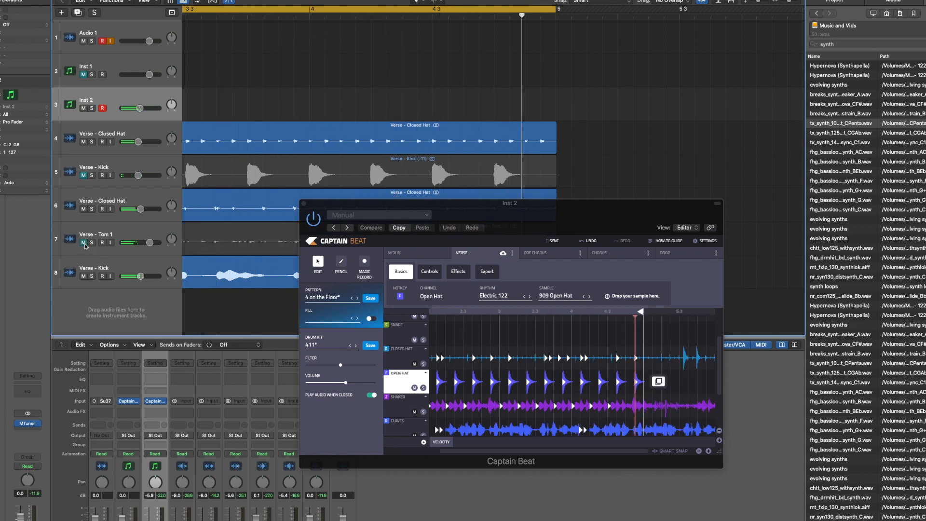
left_click(84, 178)
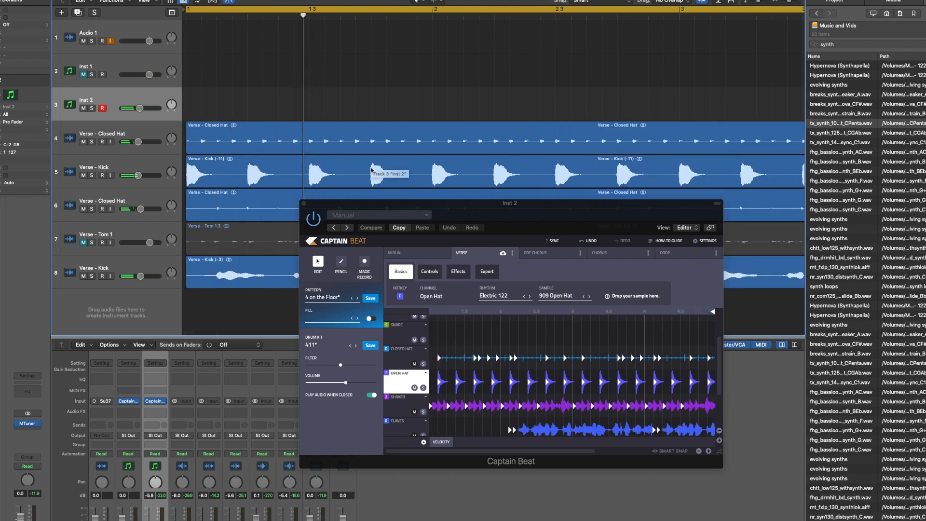
Export the Open Hat channel's audio to a new track at -7.8 dB and mute that channel in Captain Beat.
left_click(488, 273)
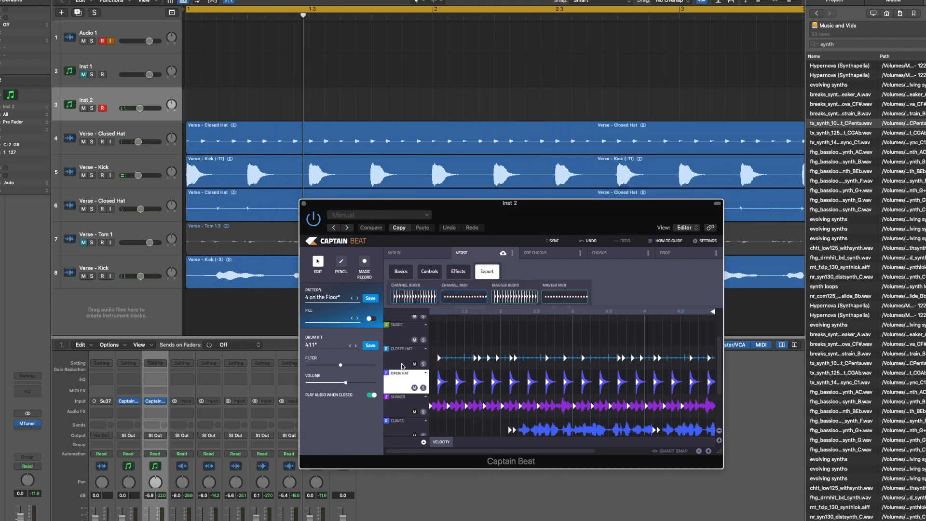
left_click_drag(261, 314, 141, 310)
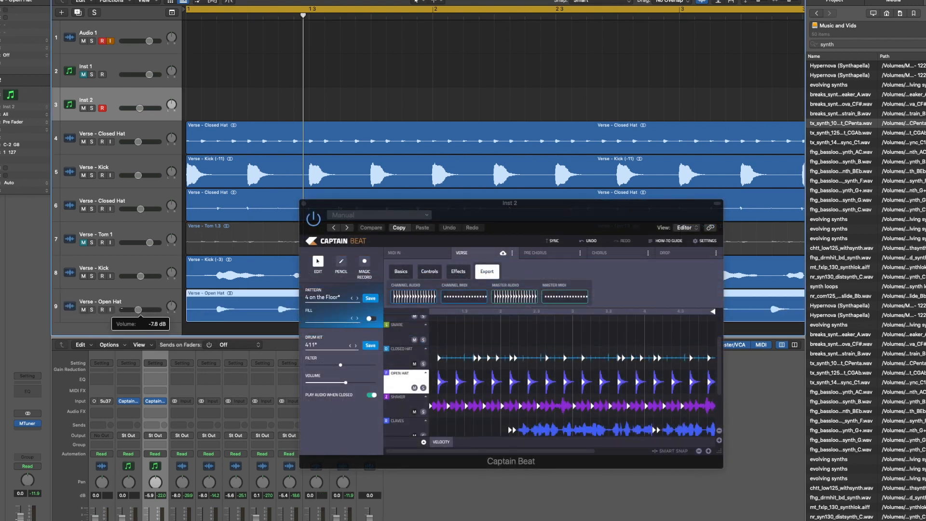
left_click(415, 389)
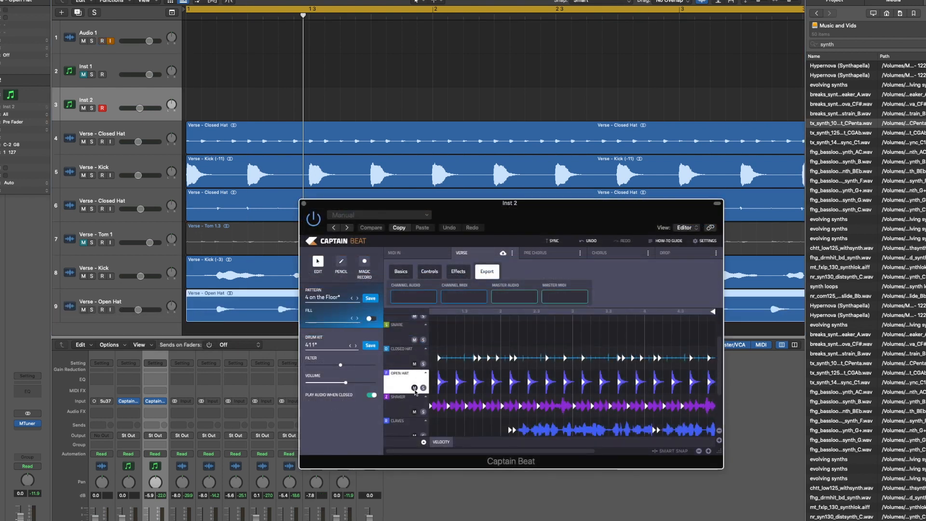
Play the arrangement with the Verse - Tom 1 track unmuted and close the Captain Beat window.
left_click(86, 245)
key("space")
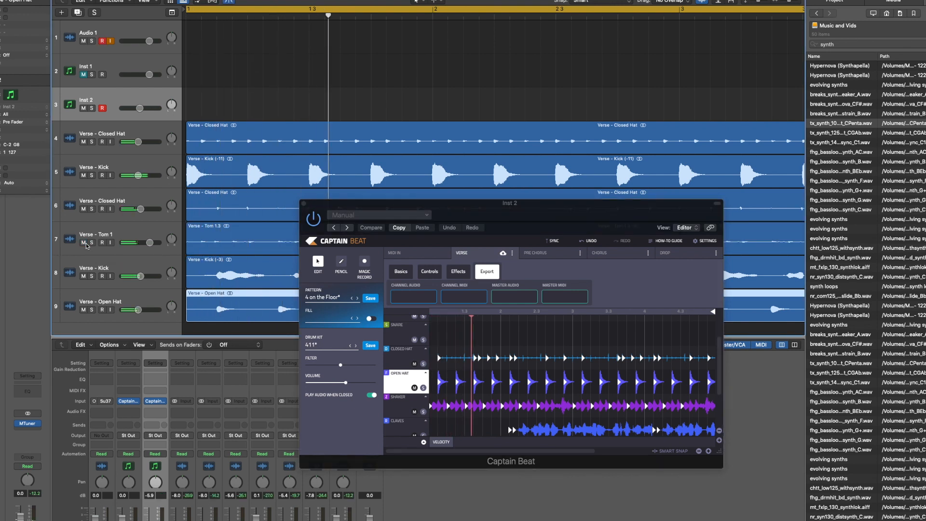
scroll(350, 195, "down", 10)
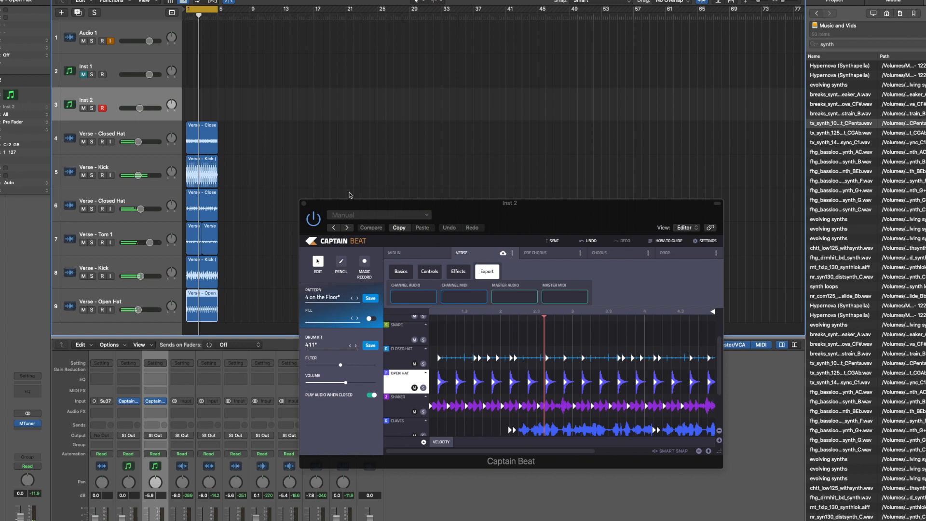
scroll(351, 195, "up", 8)
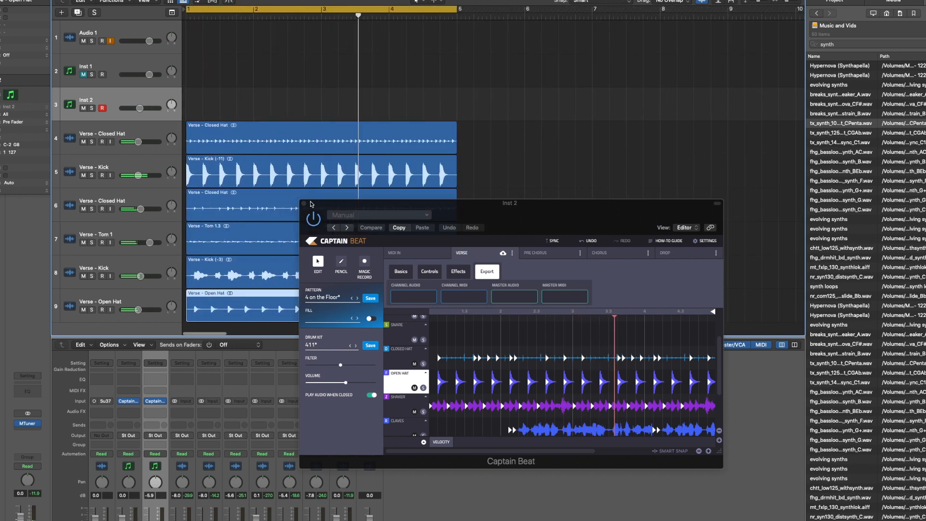
left_click(132, 235)
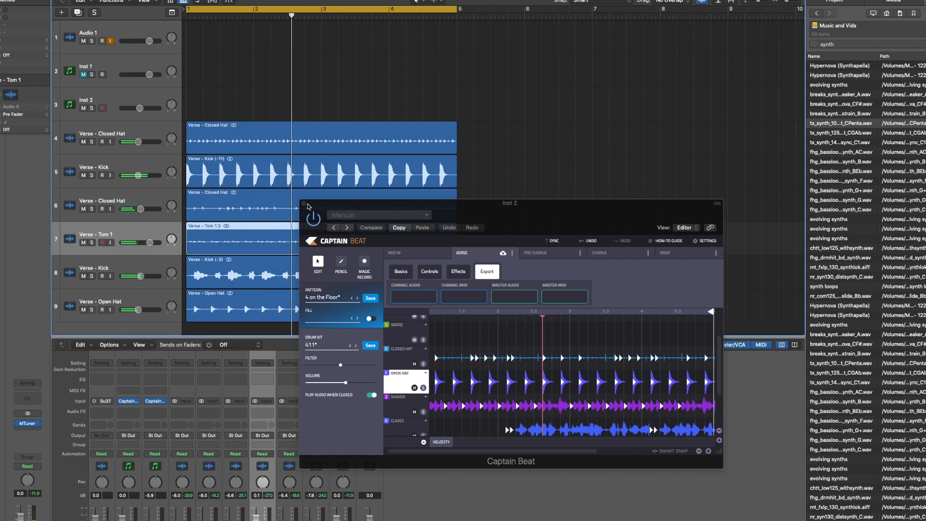
left_click(304, 203)
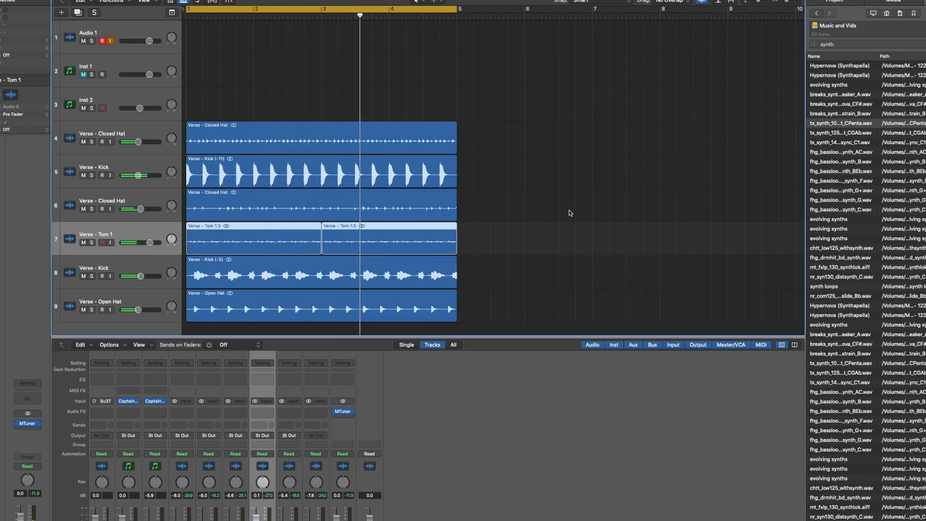
left_click(84, 243)
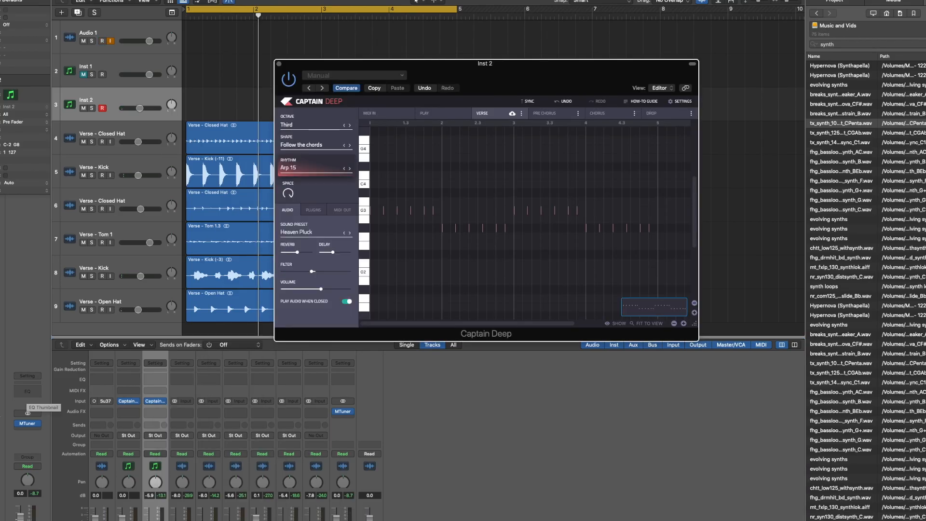
Replace Captain Deep with Mixed In Key's Captain Melody as the instrument on the Inst 2 track.
left_click(28, 413)
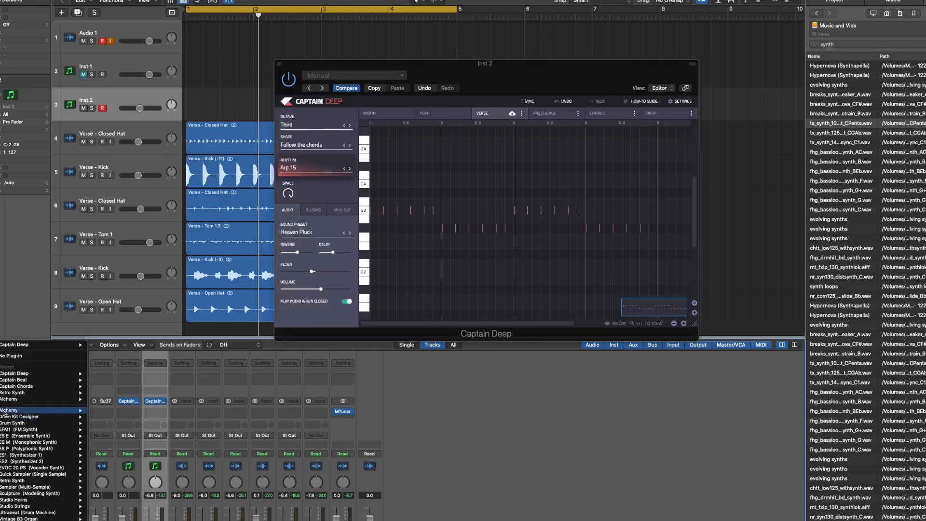
mouse_move(29, 520)
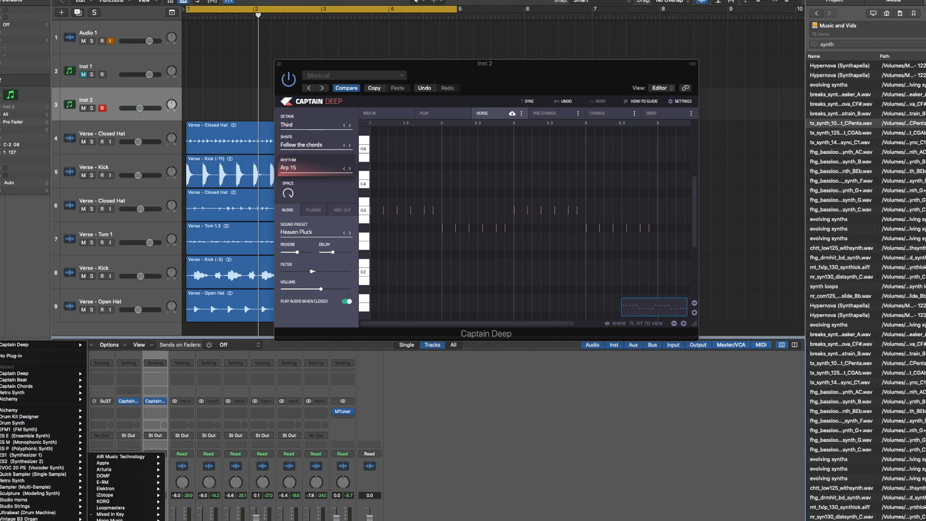
mouse_move(137, 516)
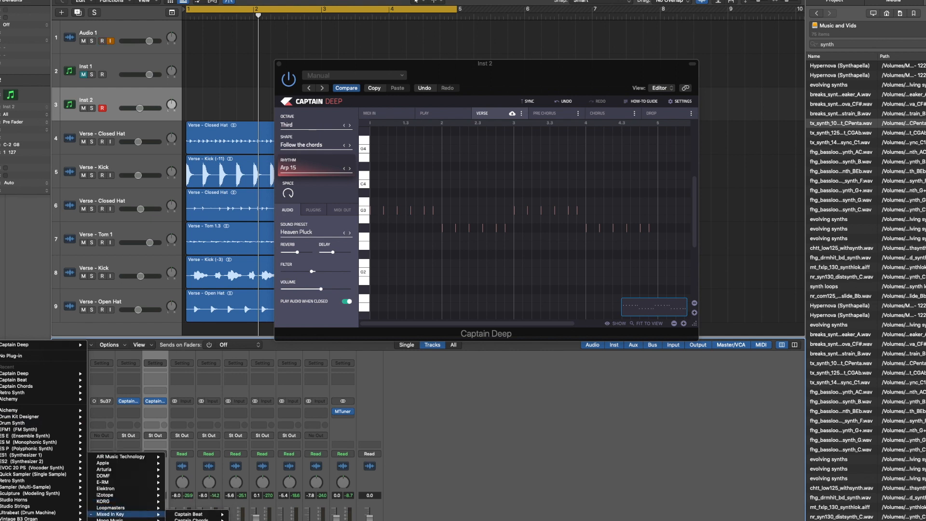
left_click(266, 485)
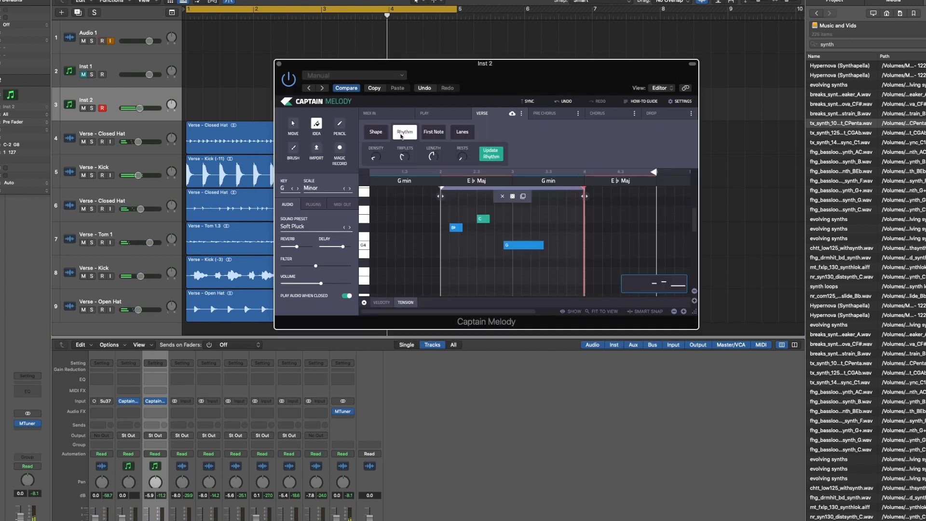
Audition pluck and lead sounds in Captain Melody during playback and choose the Analog Brass preset.
key("space")
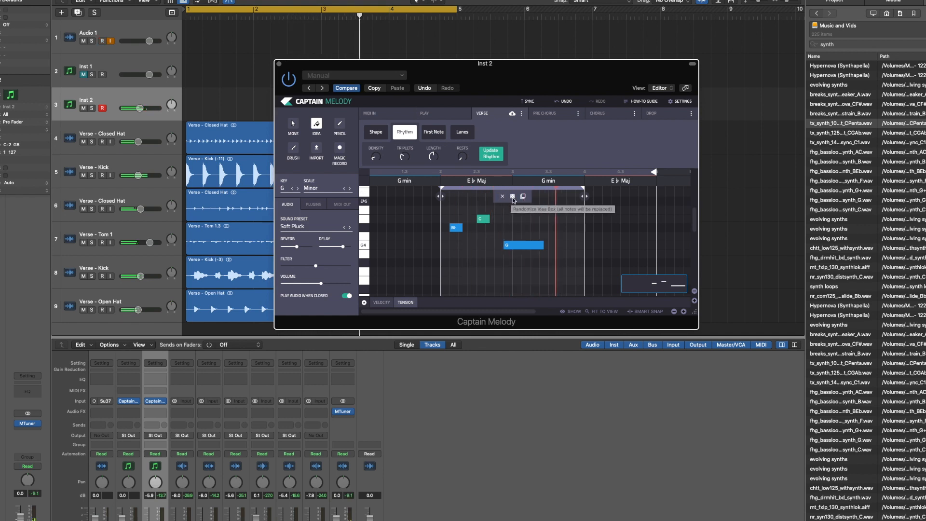
left_click(315, 231)
left_click(565, 206)
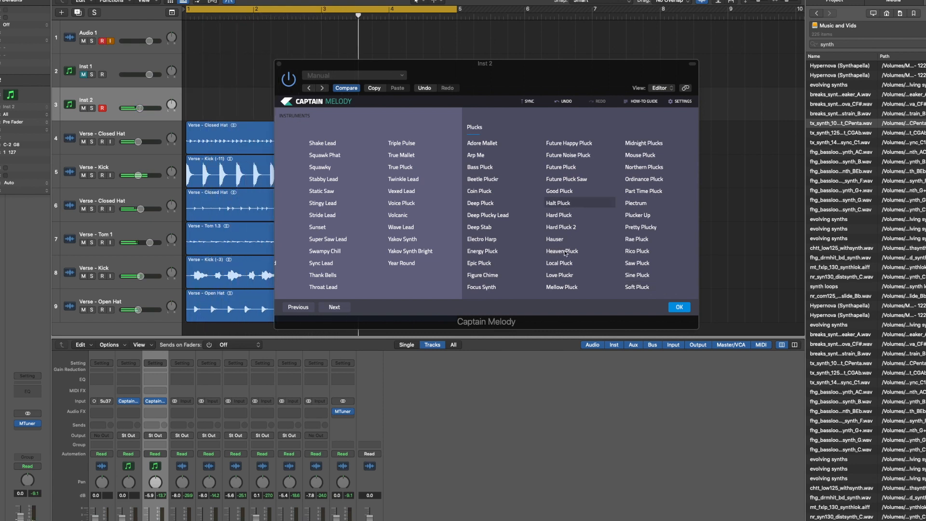
left_click(491, 205)
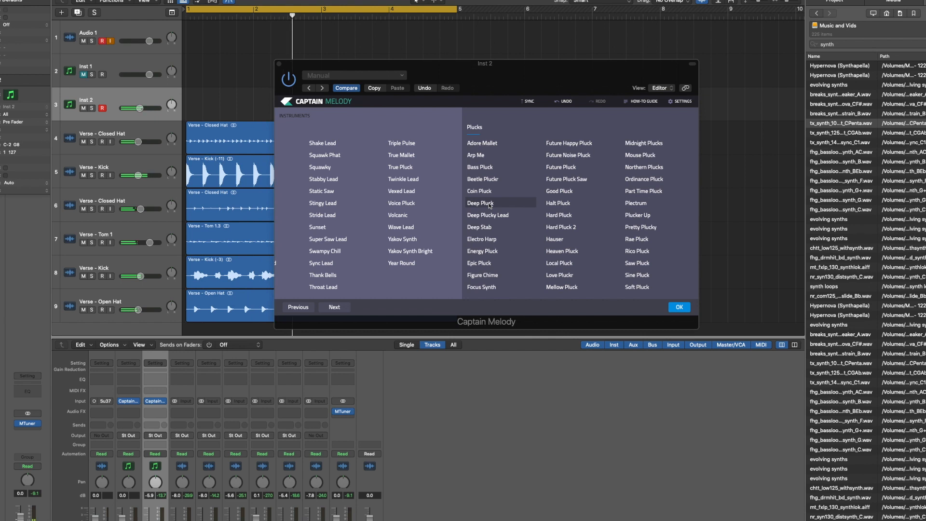
left_click(491, 215)
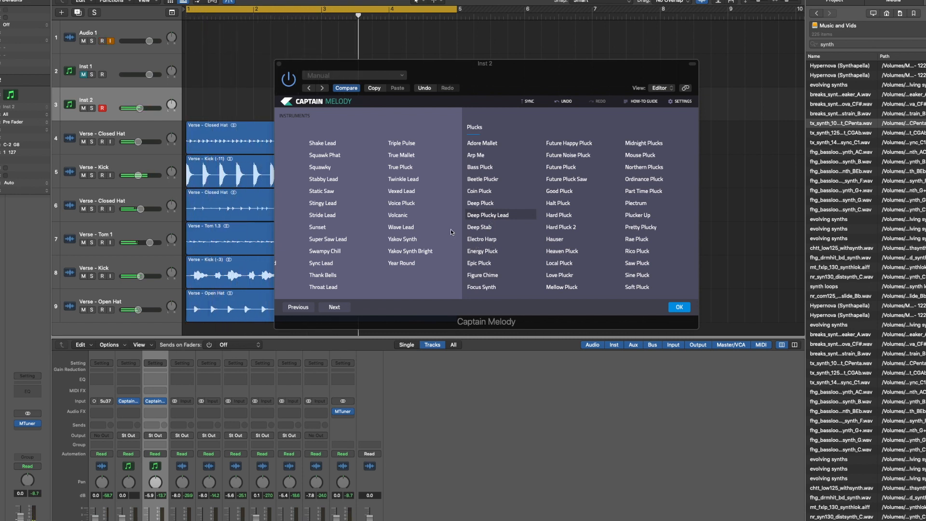
scroll(450, 229, "left", 5)
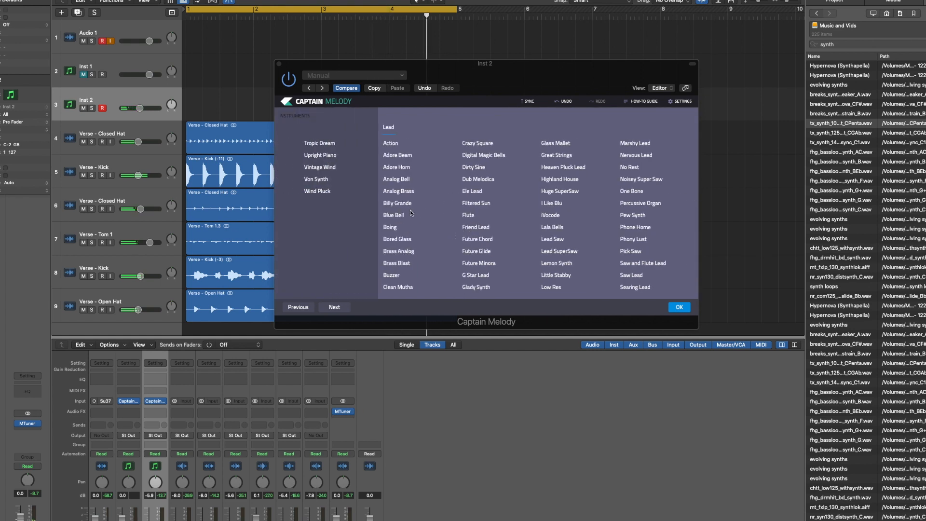
left_click(401, 196)
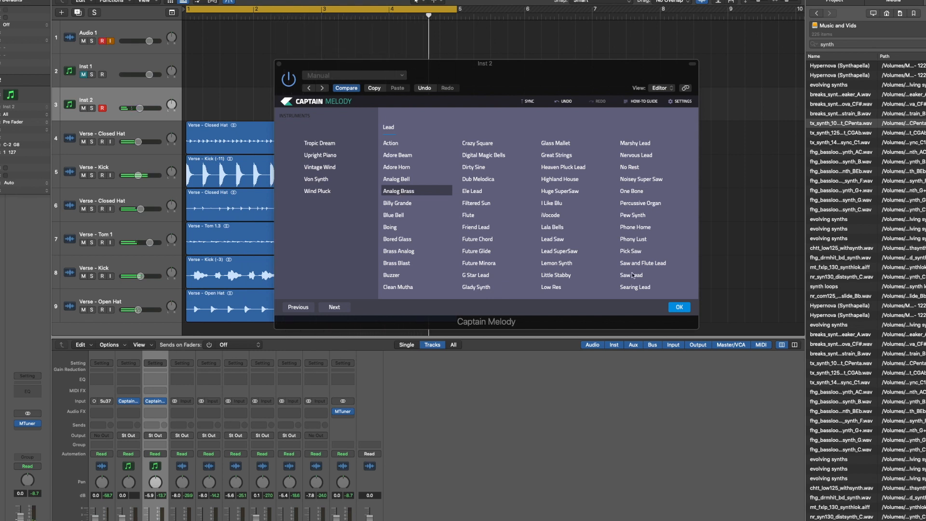
left_click(684, 312)
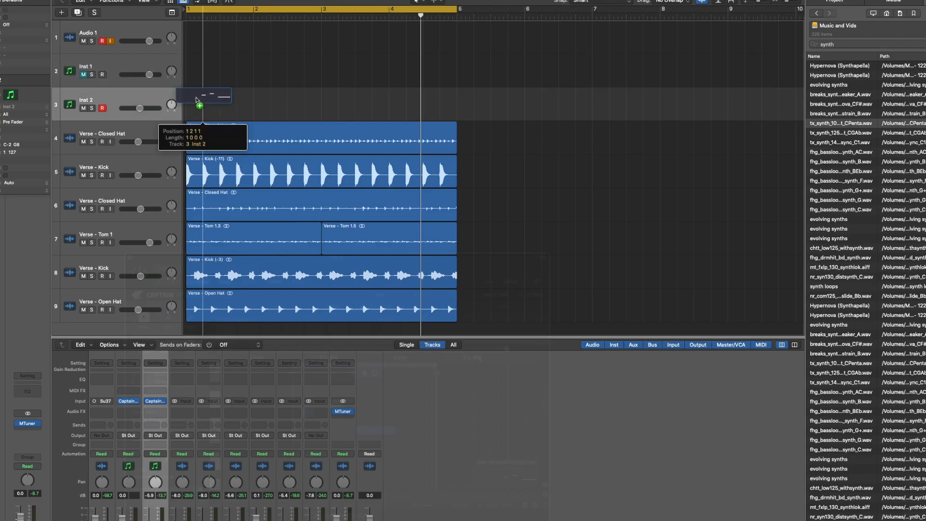
Place the Verse melody at bar 1 of the Inst 2 track, repeat it once, and switch Captain Melody to MIDI In mode.
left_click_drag(196, 98, 195, 98)
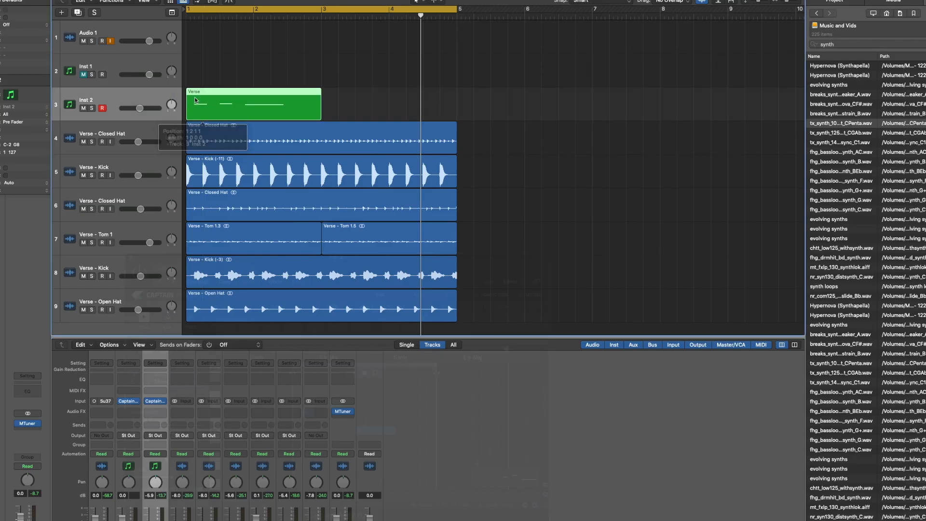
key("super+r")
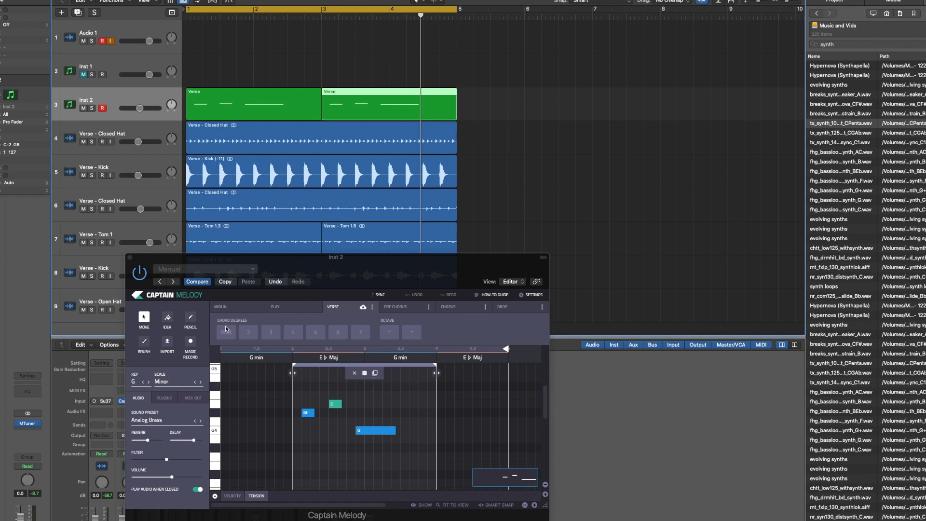
left_click(228, 309)
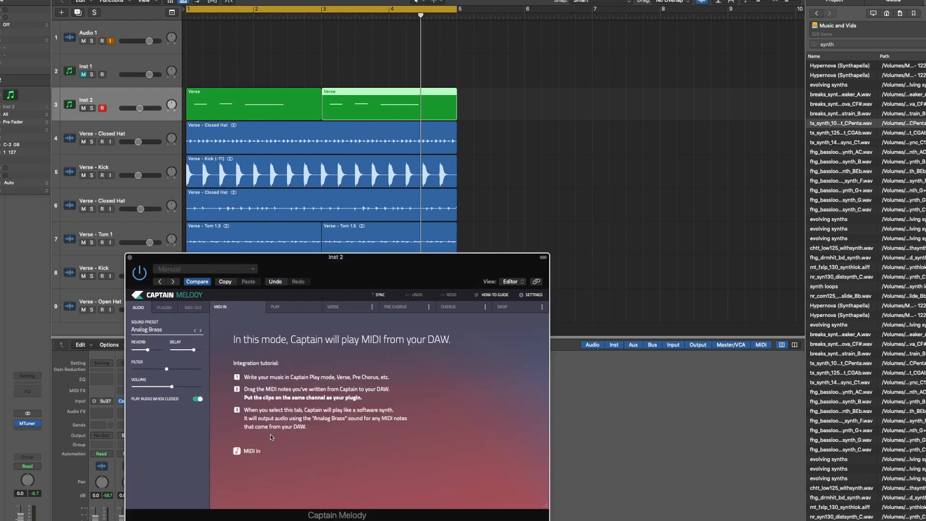
Bounce both Verse regions on the Inst 2 track in place to a new audio track.
left_click(255, 113)
left_click(366, 111, "shift")
right_click(366, 93)
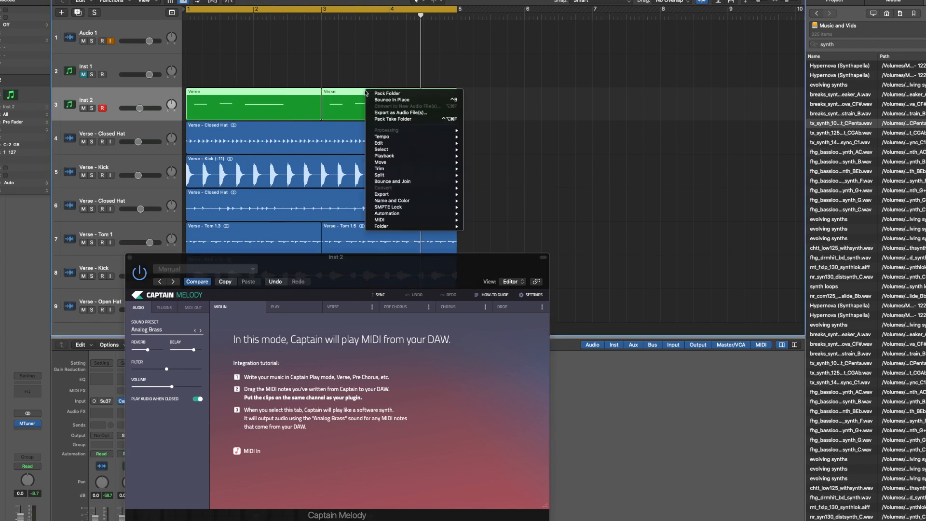
left_click(382, 100)
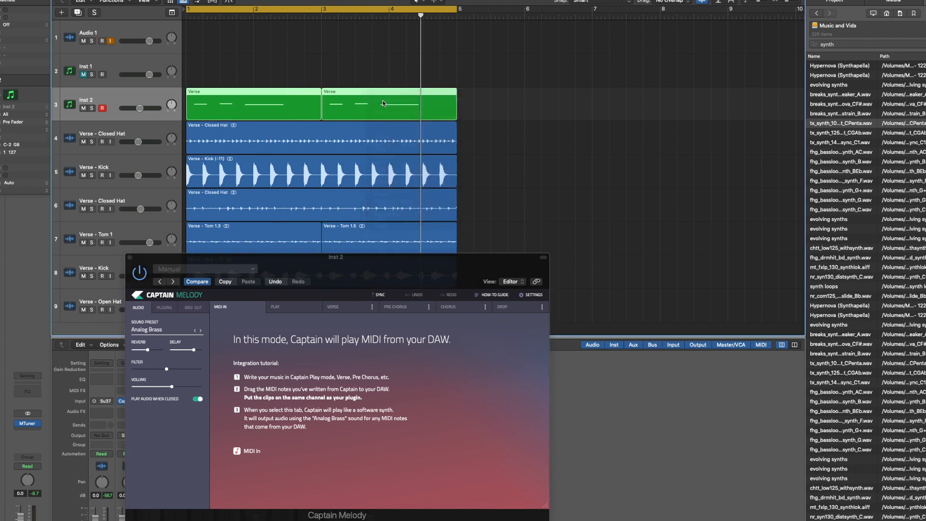
key("Return")
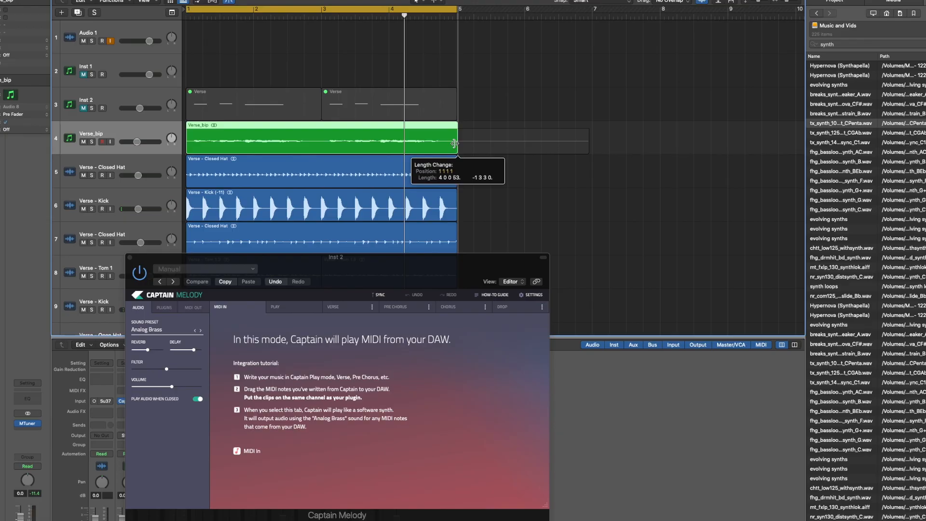
Remove the bounced Verse_bip track, restore the second Verse region and unmute the Inst 2 track.
key("super+BackSpace")
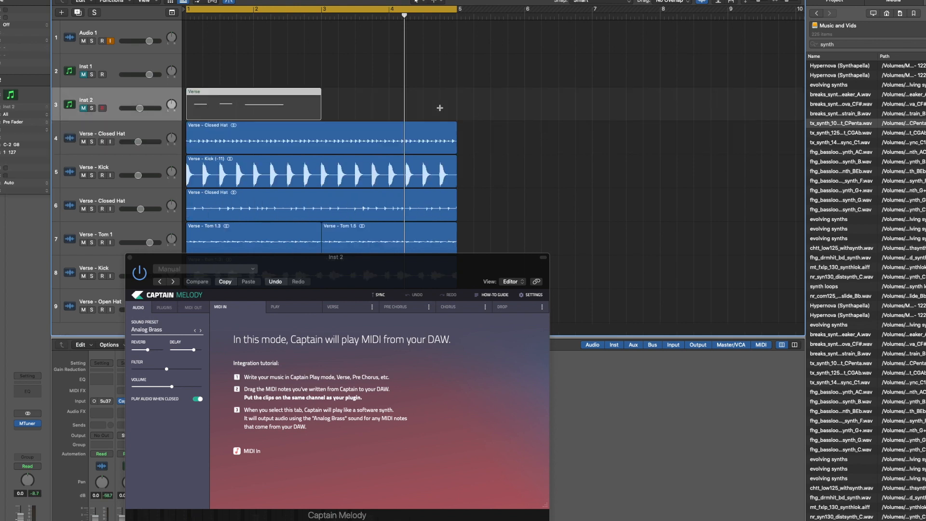
left_click(439, 108)
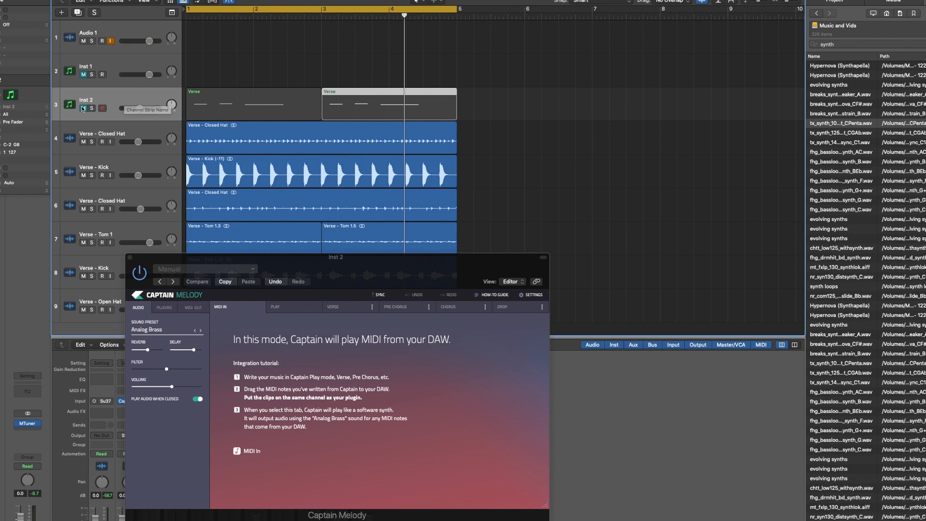
left_click(83, 108)
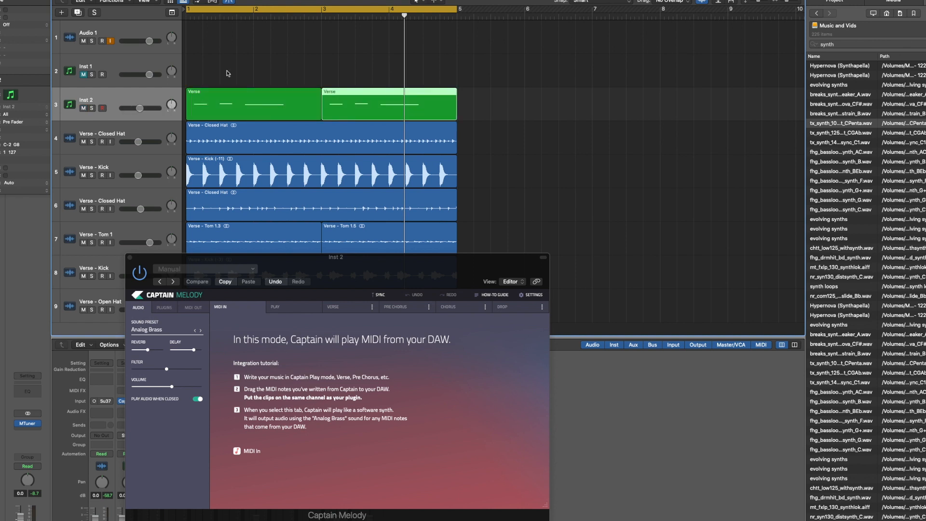
Mute all notes of the second Verse region on the Inst 2 track in the Piano Roll.
double_click(365, 96)
key("v")
key("super+a")
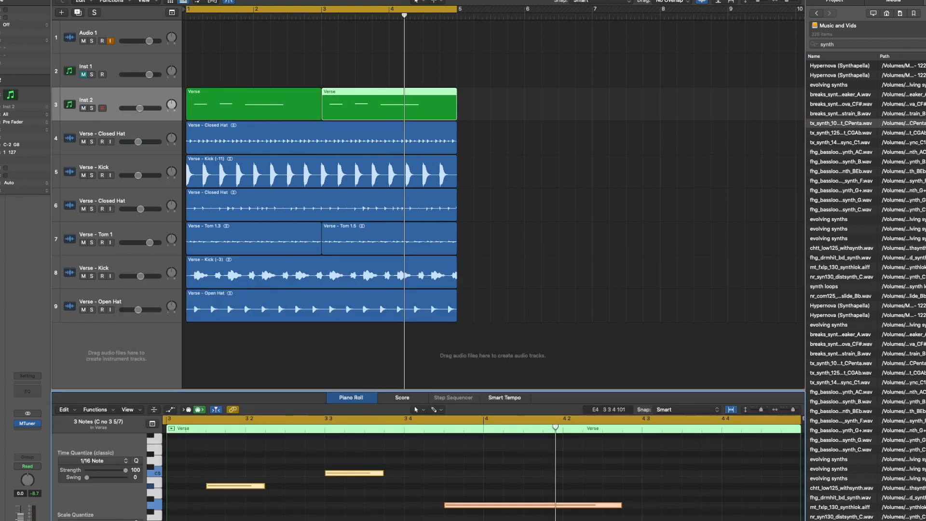
key("ctrl+m")
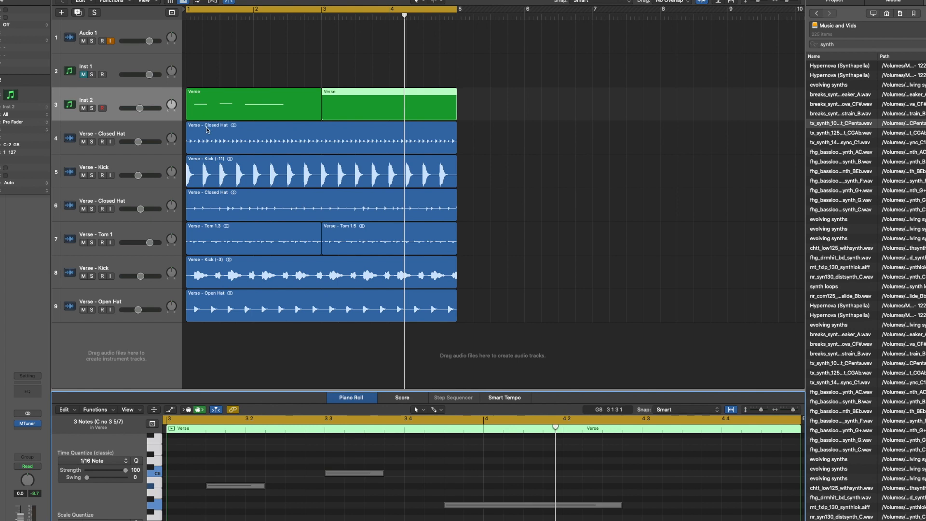
Bounce both Verse regions in place with the second region's notes muted.
left_click(233, 99, "shift")
right_click(363, 99)
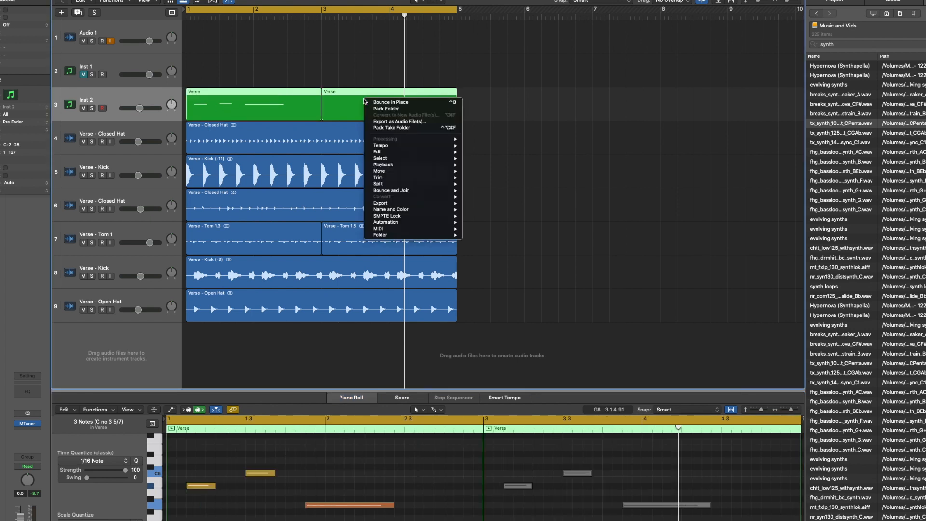
left_click(390, 102)
key("Return")
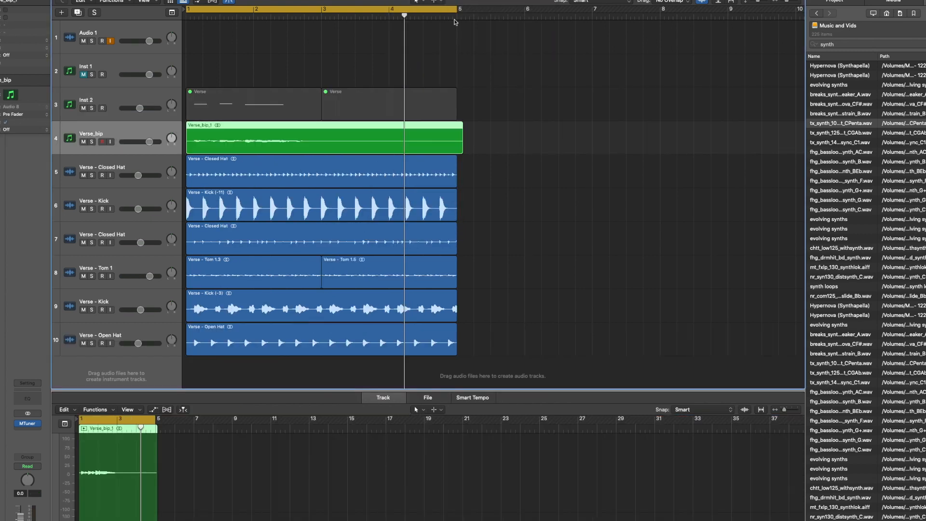
Split the bounced region at bar 5, delete the excess tail and play the arrangement from the start.
key("super+t")
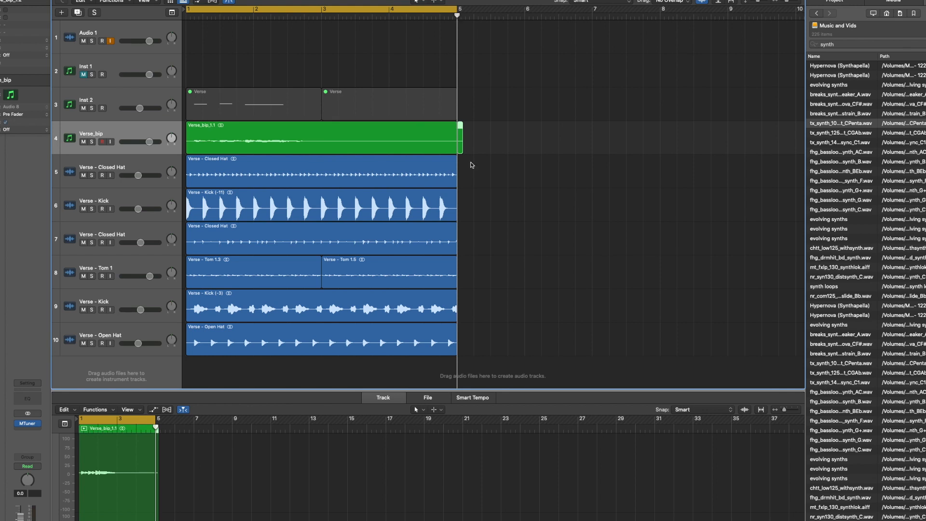
key("Return")
key("space")
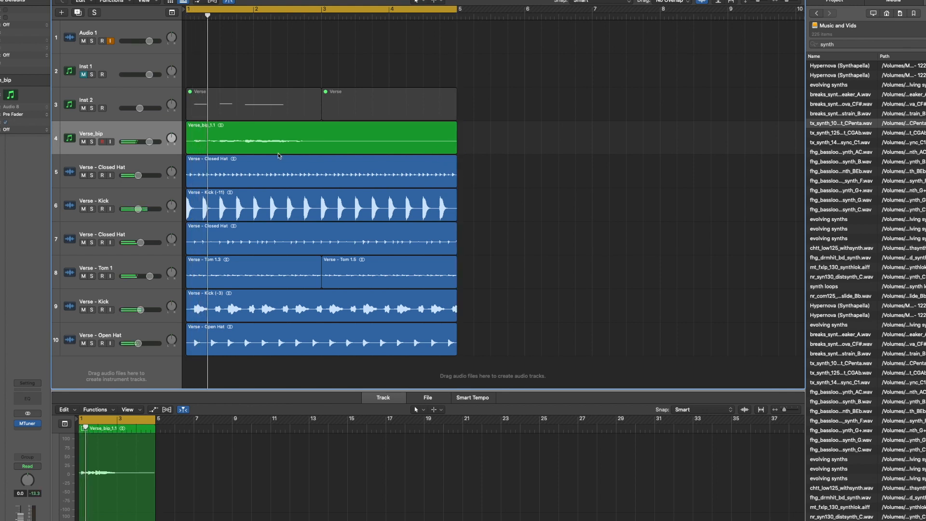
Replace the Channel EQ on the Verse_bip track with FabFilter Pro-Q 3 and move its window clear of the tracks.
left_click(114, 134)
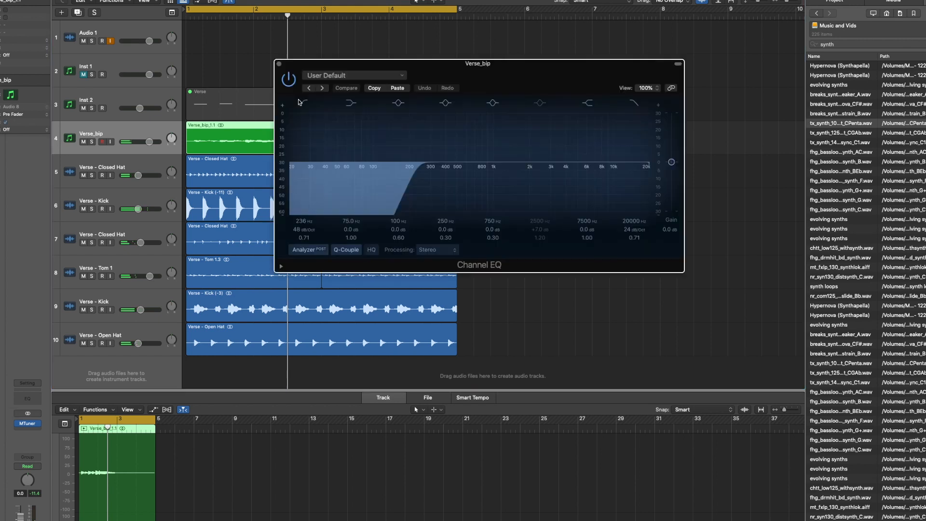
left_click(38, 424)
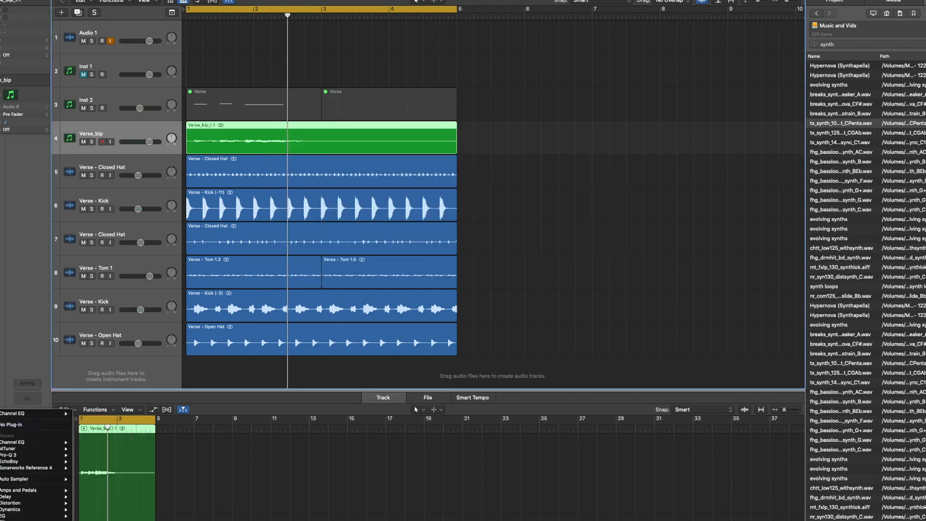
left_click(87, 455)
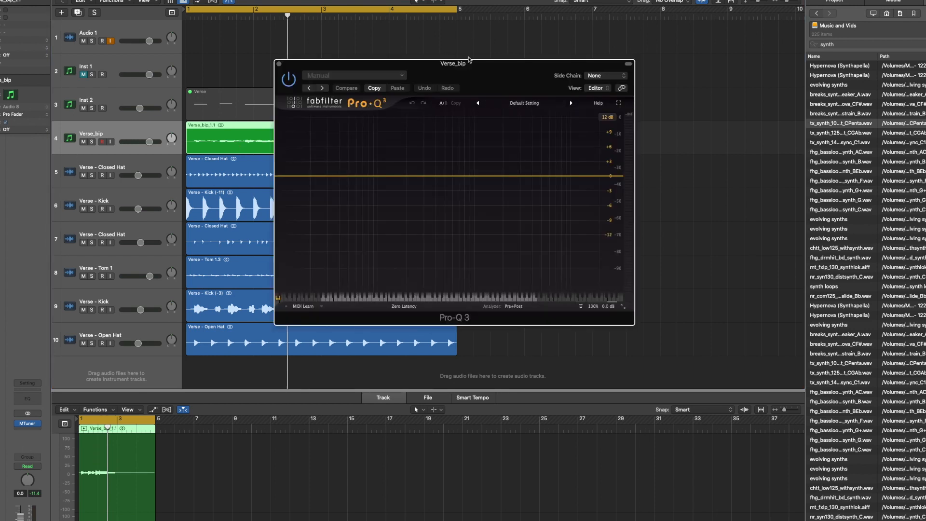
left_click_drag(468, 59, 642, 26)
Cut the strongest peak of the Verse_bip spectrum, around G5, with a narrow Pro-Q 3 bell band during playback.
key("space")
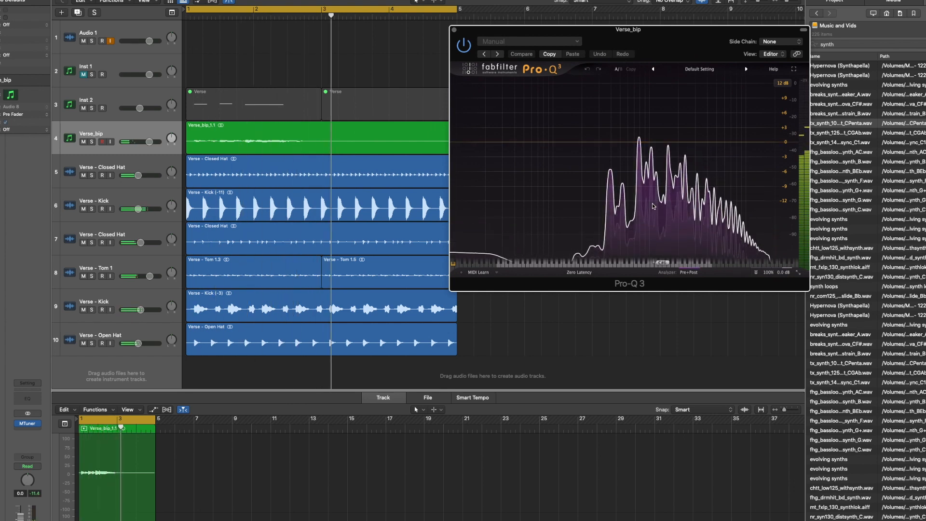
mouse_move(639, 150)
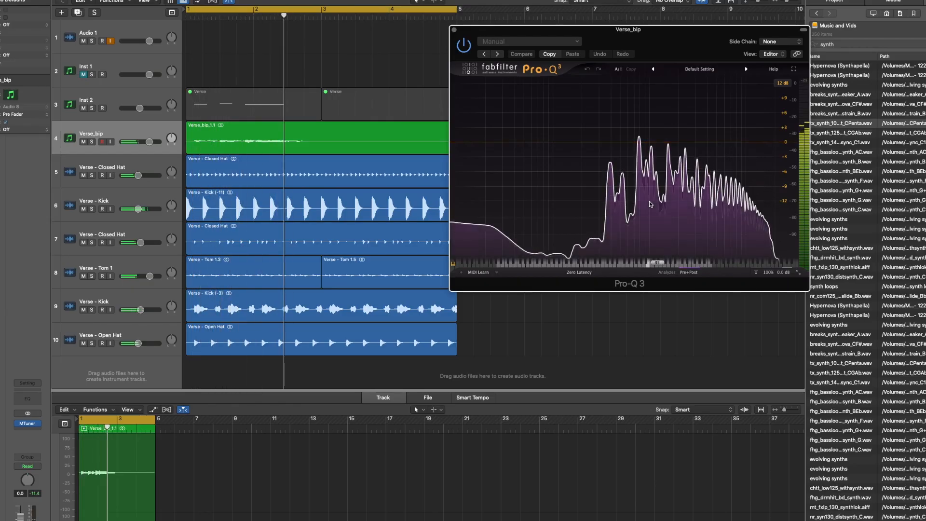
mouse_move(639, 144)
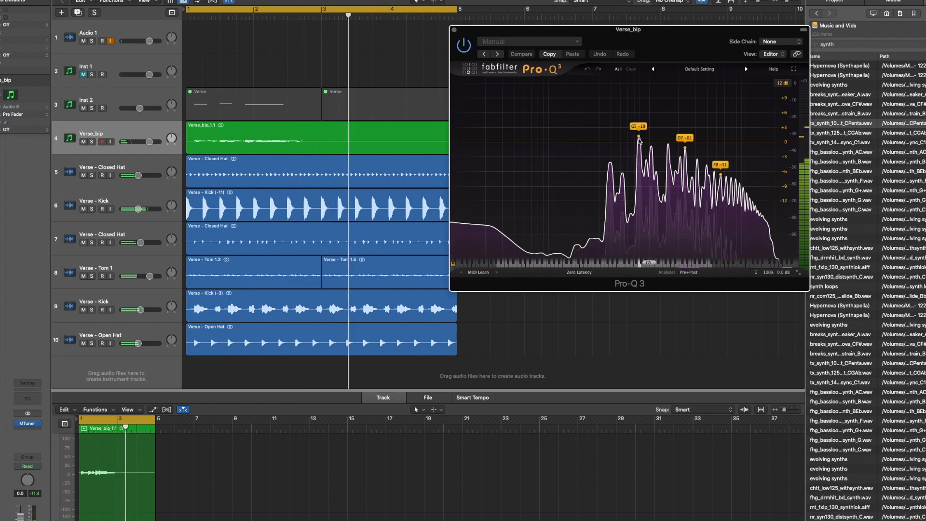
left_click_drag(638, 137, 639, 167)
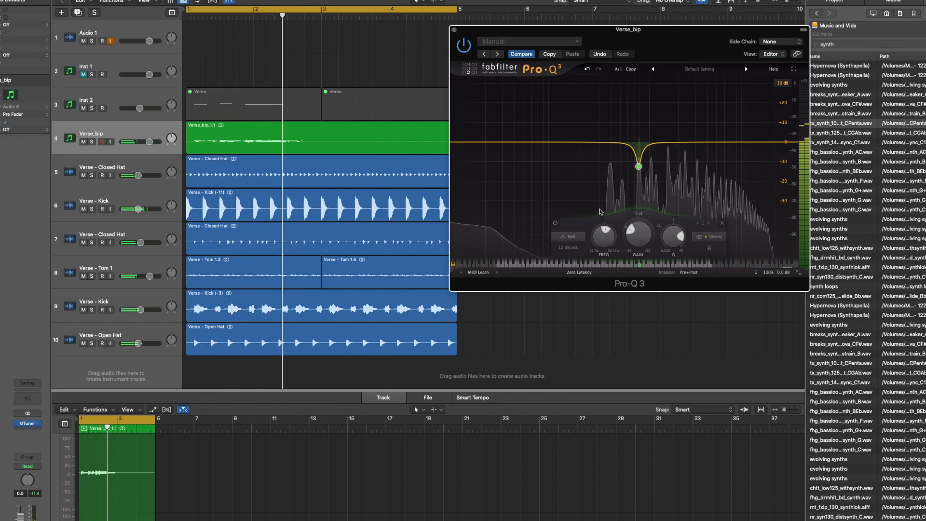
Add a 72 dB/oct low cut at about 148 Hz in Pro-Q 3 and play the result.
double_click(477, 143)
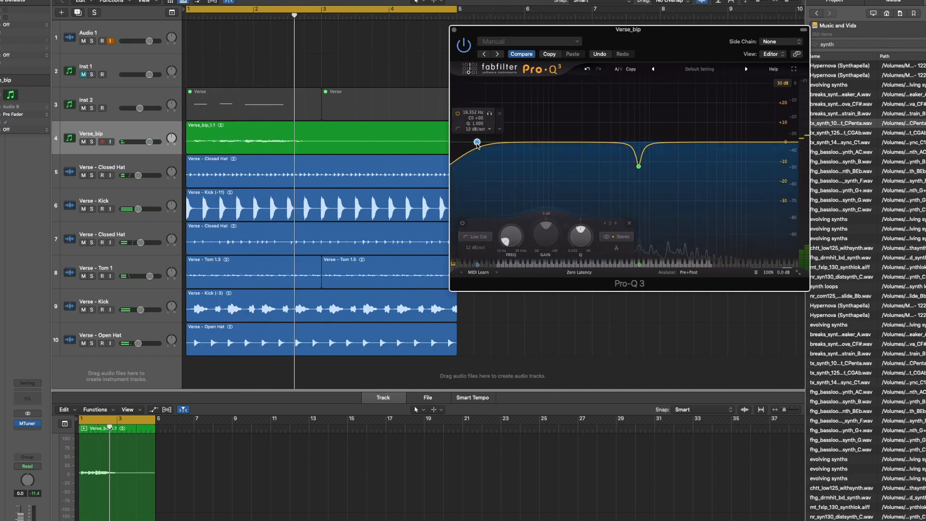
left_click(475, 248)
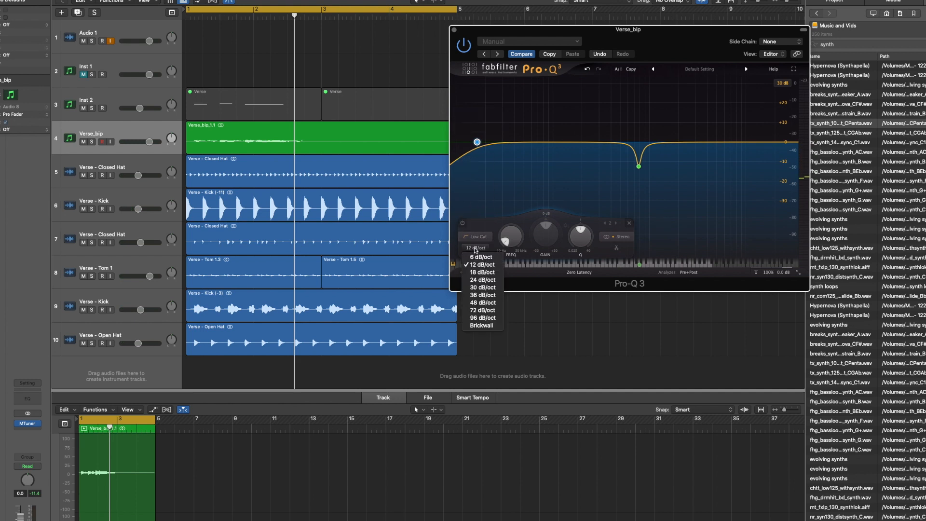
left_click(488, 310)
left_click_drag(477, 143, 570, 143)
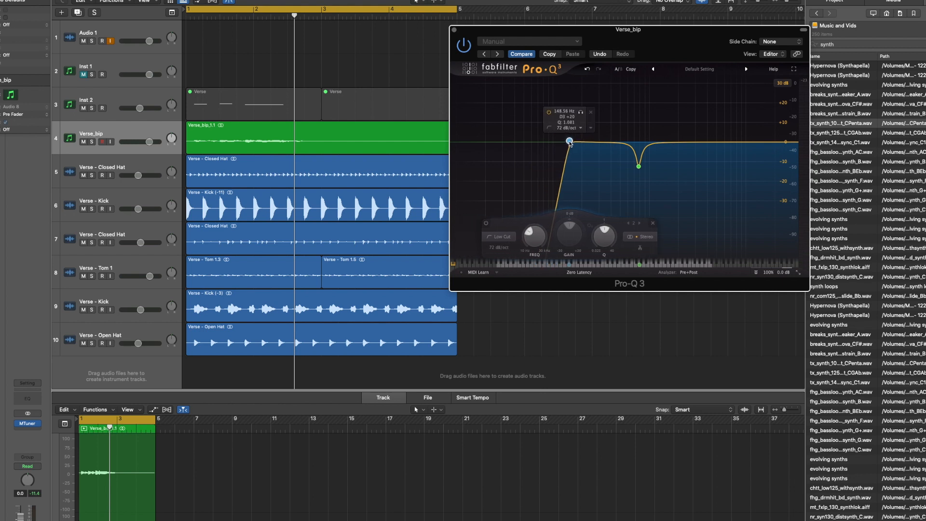
key("space")
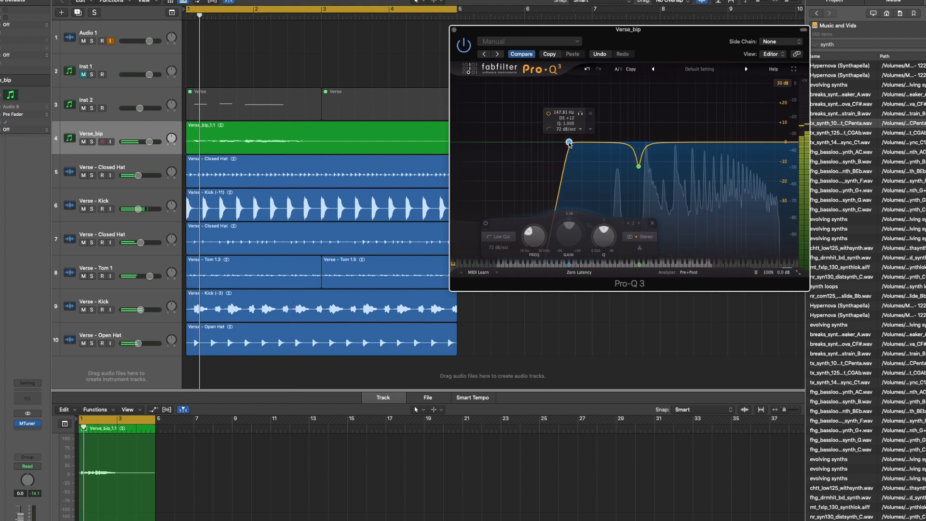